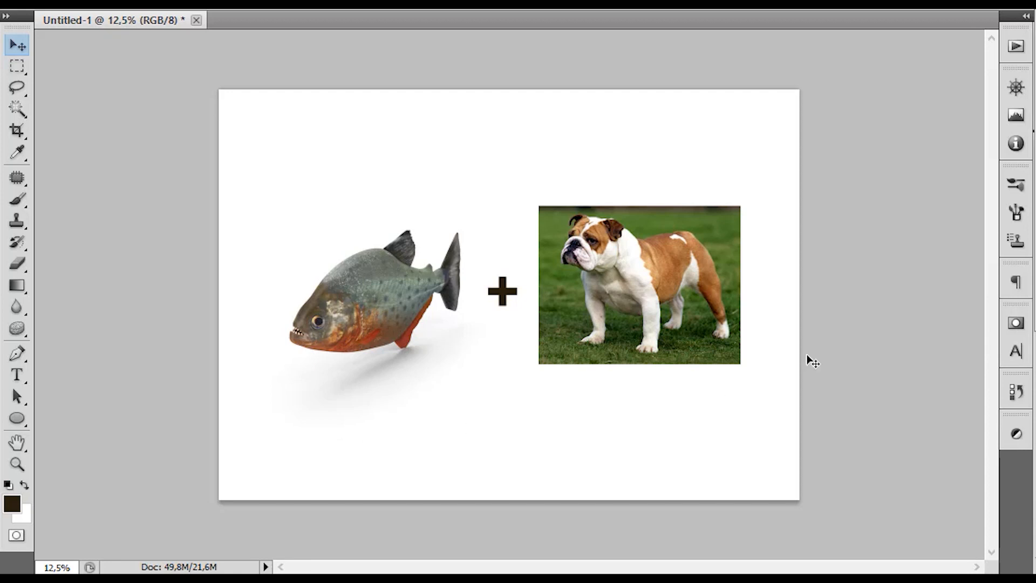
Step: On a new layer, rough in the creature's large fish head, back line and front legs with the Brush below the reference photos
key("ctrl+plus")
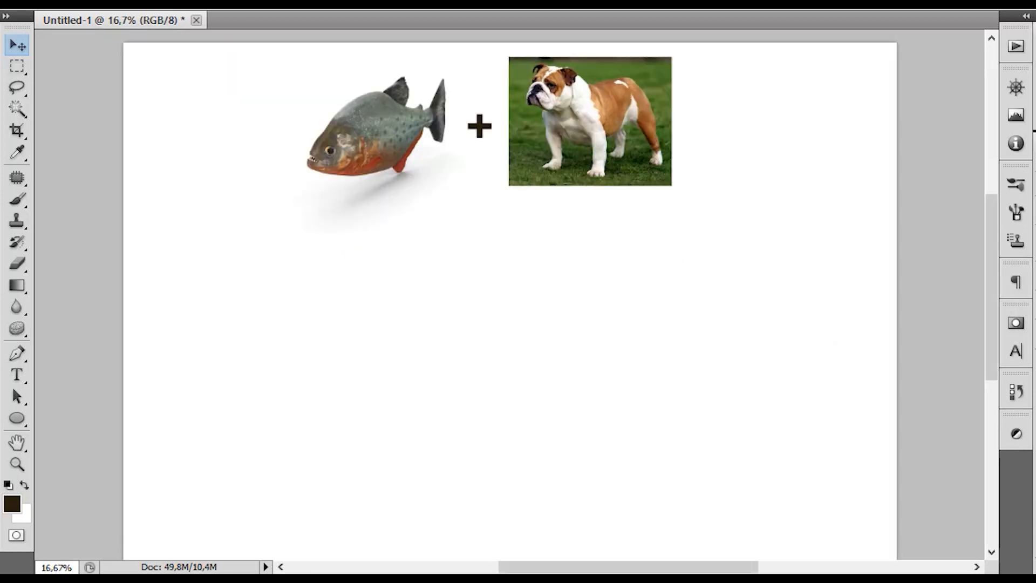
key("ctrl+shift+alt+n")
key("b")
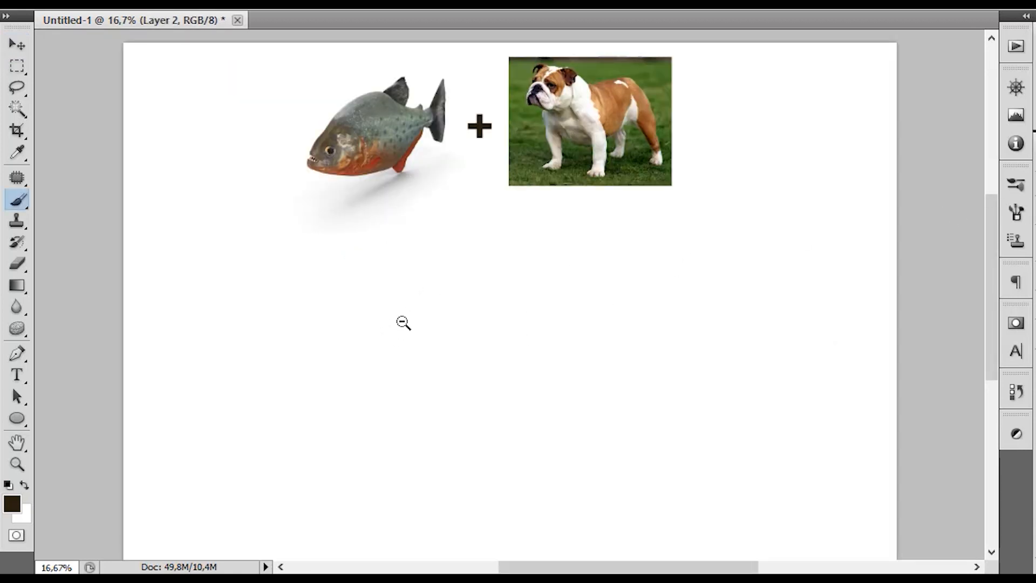
key("ctrl+minus")
mouse_move(396, 310)
left_mouse_down()
mouse_move(363, 344)
mouse_move(369, 351)
mouse_move(415, 280)
mouse_move(465, 268)
mouse_move(427, 273)
mouse_move(520, 293)
mouse_move(528, 283)
mouse_move(610, 291)
mouse_move(630, 311)
left_mouse_up()
mouse_move(495, 363)
left_mouse_down()
mouse_move(548, 377)
mouse_move(562, 364)
mouse_move(520, 386)
mouse_move(530, 411)
mouse_move(501, 432)
mouse_move(527, 421)
mouse_move(501, 435)
mouse_move(520, 386)
mouse_move(462, 389)
mouse_move(502, 402)
mouse_move(442, 382)
left_mouse_up()
mouse_move(376, 366)
left_mouse_down()
mouse_move(366, 358)
mouse_move(372, 378)
mouse_move(455, 399)
mouse_move(446, 416)
left_mouse_up()
mouse_move(472, 399)
left_mouse_down()
mouse_move(451, 433)
mouse_move(480, 435)
left_mouse_up()
left_click_drag(474, 432, 491, 429)
Step: Rough in the creature's belly, both hind legs with paws, the ground line and a fish tail
mouse_move(584, 378)
left_mouse_down()
mouse_move(596, 354)
mouse_move(621, 394)
left_mouse_up()
mouse_move(625, 318)
left_mouse_down()
mouse_move(646, 371)
mouse_move(662, 378)
left_mouse_up()
left_click_drag(603, 375, 647, 399)
left_click_drag(641, 357, 653, 382)
mouse_move(662, 375)
left_mouse_down()
mouse_move(662, 398)
mouse_move(647, 421)
mouse_move(669, 427)
left_mouse_up()
left_click_drag(627, 394, 657, 432)
left_click_drag(662, 400, 681, 435)
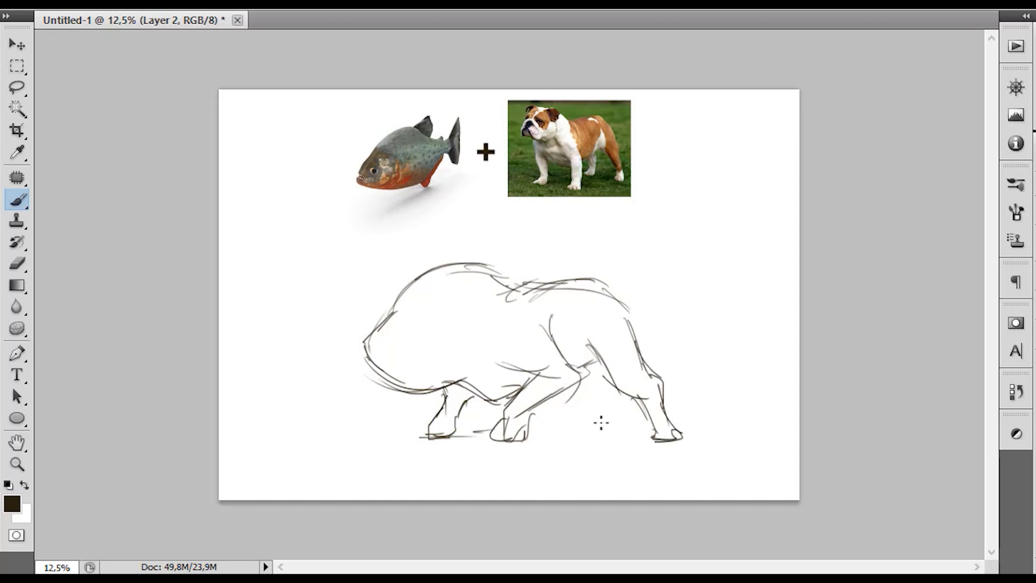
mouse_move(565, 383)
left_mouse_down()
mouse_move(550, 406)
mouse_move(574, 421)
mouse_move(555, 435)
mouse_move(652, 439)
left_mouse_up()
mouse_move(630, 316)
left_mouse_down()
mouse_move(661, 340)
mouse_move(657, 322)
left_mouse_up()
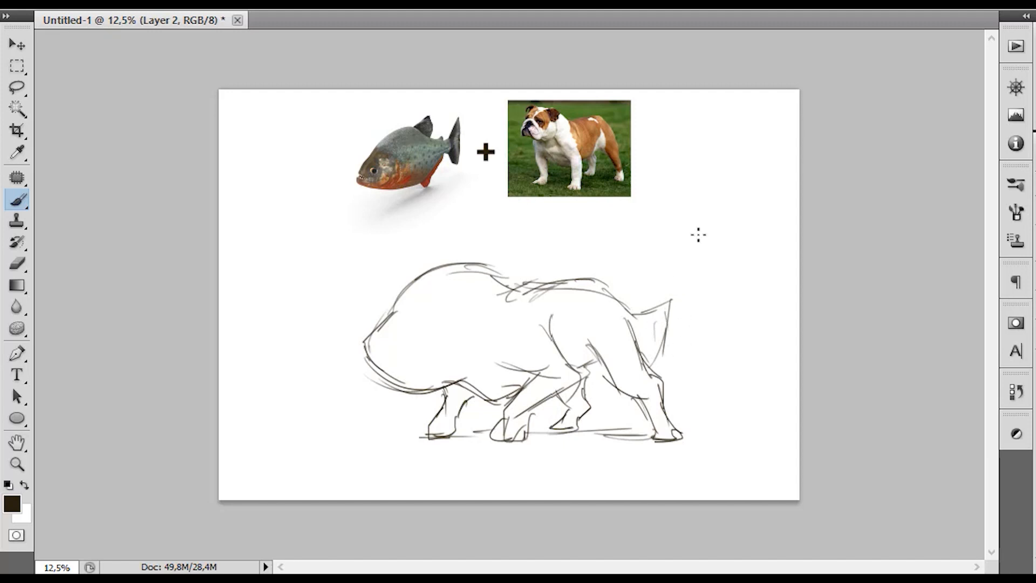
Step: Enlarge the whole rough sketch with Free Transform so it fills more of the page width
key("ctrl+t")
mouse_move(687, 446)
left_mouse_down()
mouse_move(701, 467)
mouse_move(721, 469)
mouse_move(660, 425)
left_mouse_up()
key("Return")
key("b")
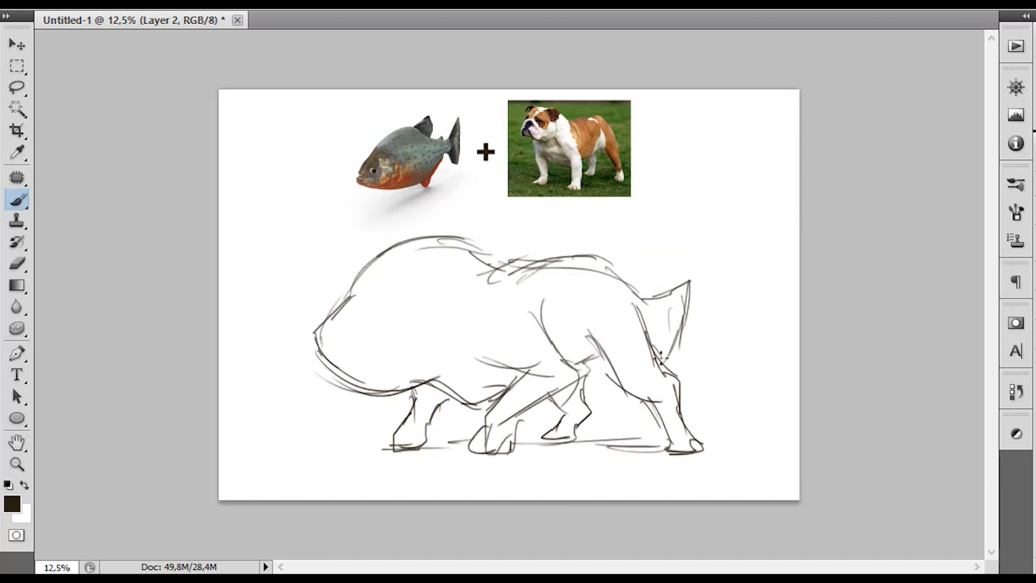
Step: Add shoulder and head contour strokes and a tall dorsal fin to the rough sketch
mouse_move(461, 346)
left_mouse_down()
mouse_move(462, 320)
mouse_move(478, 370)
left_mouse_up()
mouse_move(456, 276)
left_mouse_down()
mouse_move(470, 244)
mouse_move(525, 257)
mouse_move(522, 266)
mouse_move(545, 238)
left_mouse_up()
left_click_drag(520, 270, 552, 235)
key("ctrl+z")
mouse_move(354, 286)
left_mouse_down()
mouse_move(462, 200)
mouse_move(478, 251)
left_mouse_up()
left_click_drag(465, 204, 385, 261)
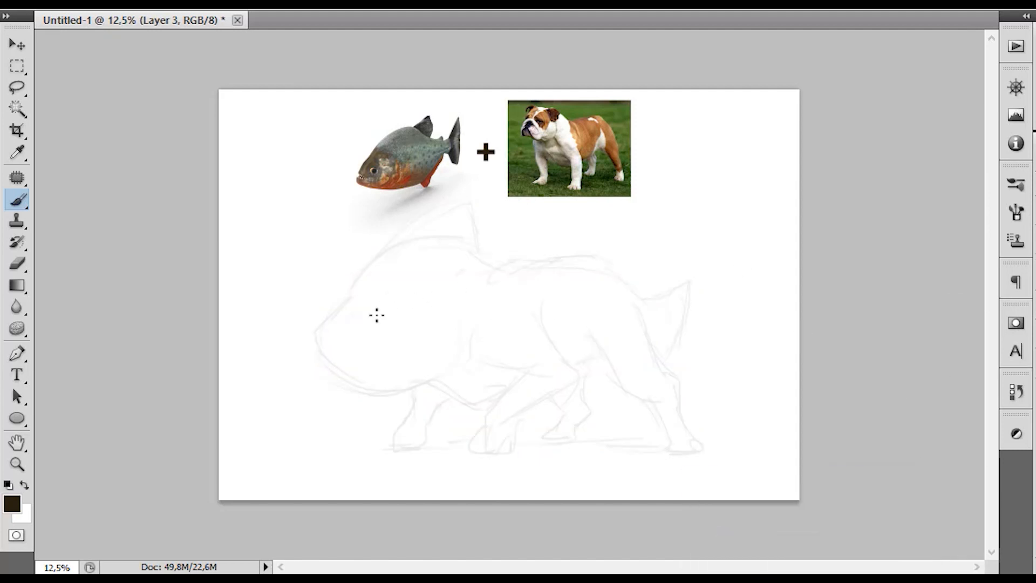
Step: On the new layer over the faded sketch, draw the snout line and the upper jaw with its pointed teeth
left_click_drag(340, 306, 321, 336)
key("ctrl+plus")
left_click_drag(260, 346, 301, 361)
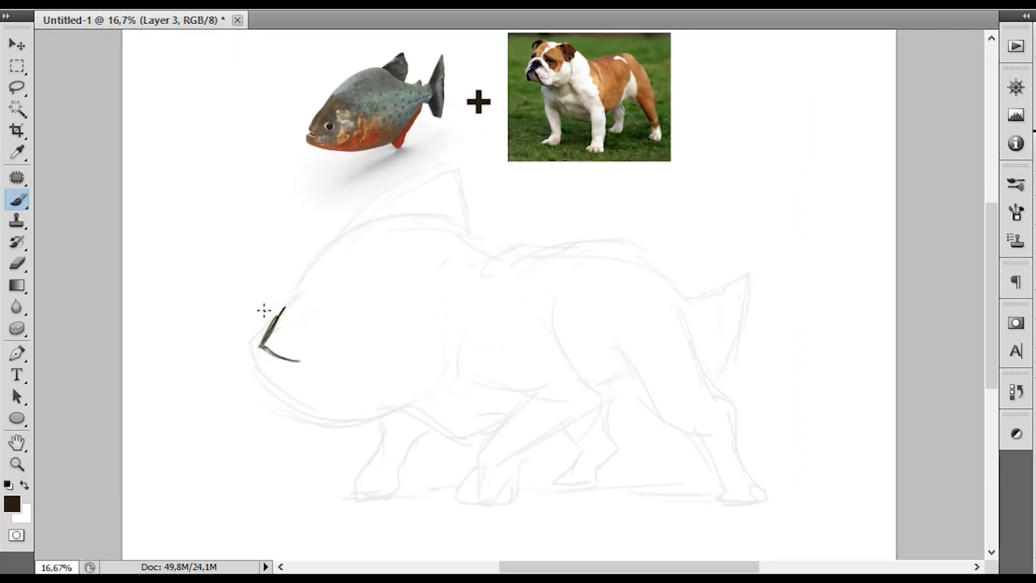
left_click_drag(260, 359, 273, 355)
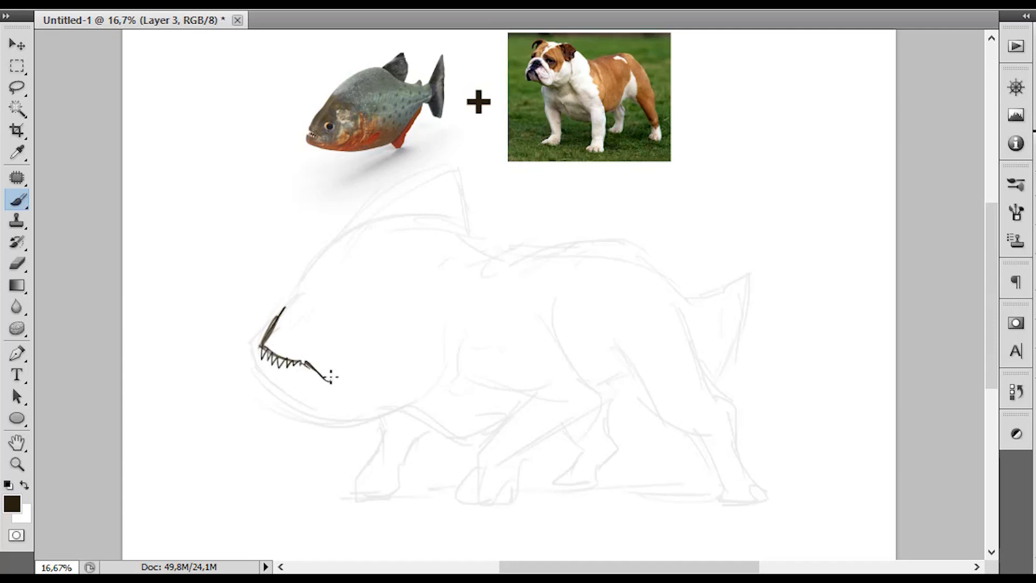
Step: Draw the lower jaw with teeth, the folds at the mouth corner and the curved edge of the gill cover
mouse_move(314, 373)
left_mouse_down()
mouse_move(263, 388)
mouse_move(262, 376)
mouse_move(270, 370)
mouse_move(282, 392)
mouse_move(302, 371)
mouse_move(274, 394)
mouse_move(268, 369)
mouse_move(309, 366)
mouse_move(265, 385)
mouse_move(278, 392)
mouse_move(261, 388)
mouse_move(289, 409)
mouse_move(273, 407)
mouse_move(300, 403)
mouse_move(290, 408)
mouse_move(333, 422)
left_mouse_up()
key("ctrl+z")
mouse_move(325, 375)
left_mouse_down()
mouse_move(362, 393)
mouse_move(361, 376)
left_mouse_up()
left_click_drag(353, 420, 371, 408)
mouse_move(387, 403)
left_mouse_down()
mouse_move(408, 353)
mouse_move(416, 359)
mouse_move(388, 403)
left_mouse_up()
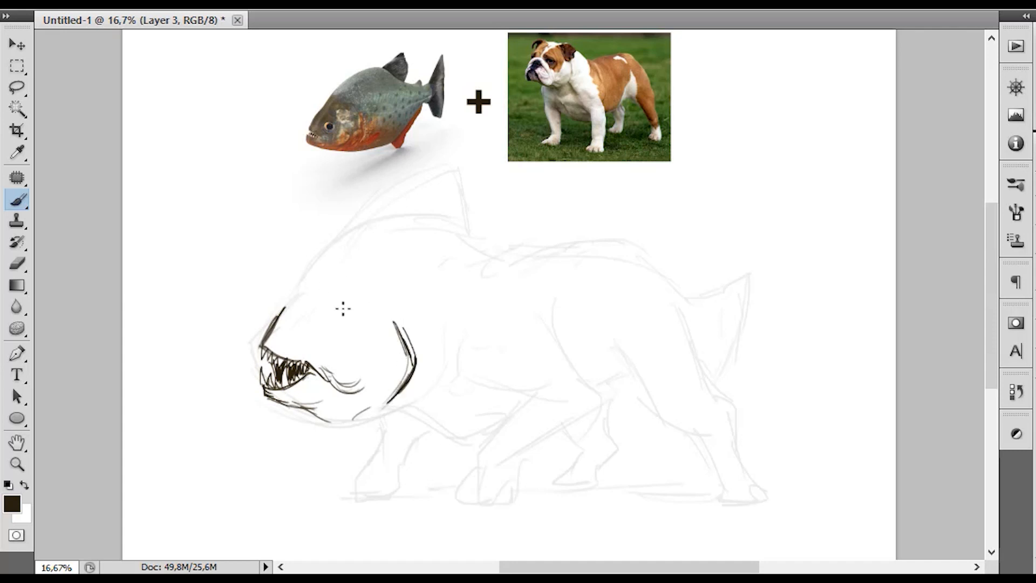
Step: Draw the forehead contour from snout to upper back and detail the nostril at the snout tip
mouse_move(302, 337)
left_mouse_down()
mouse_move(291, 291)
mouse_move(283, 314)
mouse_move(334, 258)
mouse_move(419, 225)
left_mouse_up()
mouse_move(281, 305)
left_mouse_down()
mouse_move(272, 327)
mouse_move(286, 313)
mouse_move(312, 331)
mouse_move(277, 322)
left_mouse_up()
key("e")
key("b")
key("e")
key("b")
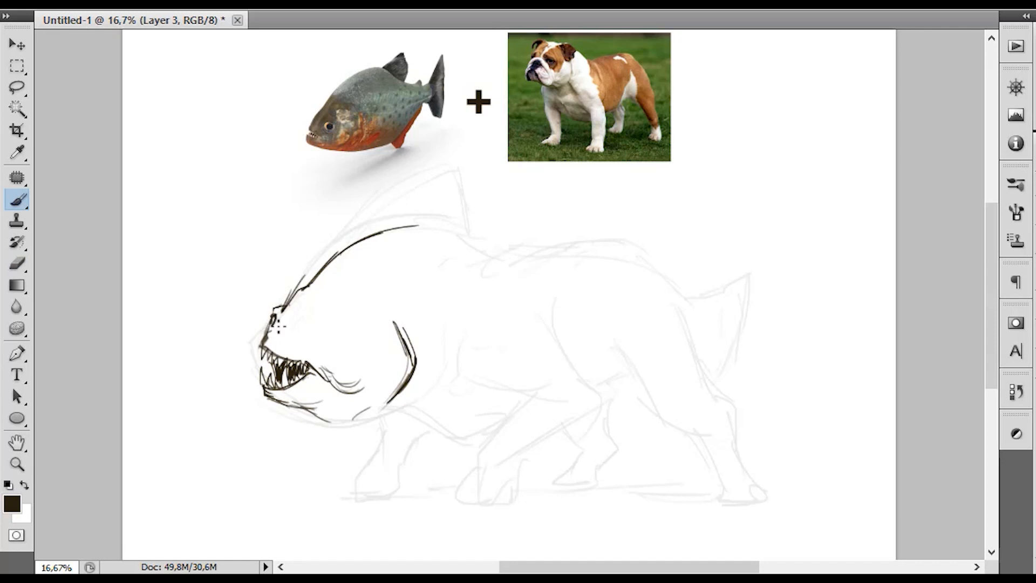
Step: Draw the round eye with a dark pupil and highlight, and touch up the lip edge
left_click_drag(317, 328, 314, 340)
key("e")
left_click(312, 332)
key("v")
key("b")
left_click_drag(311, 329, 314, 333)
left_click_drag(254, 354, 260, 352)
Step: Add an inner line along the gill cover and curved segment lines across the forehead and upper head
left_click_drag(376, 320, 392, 376)
left_click_drag(313, 291, 361, 324)
left_click_drag(337, 255, 378, 290)
mouse_move(382, 241)
left_mouse_down()
mouse_move(338, 262)
mouse_move(312, 296)
left_mouse_up()
left_click_drag(354, 254, 329, 278)
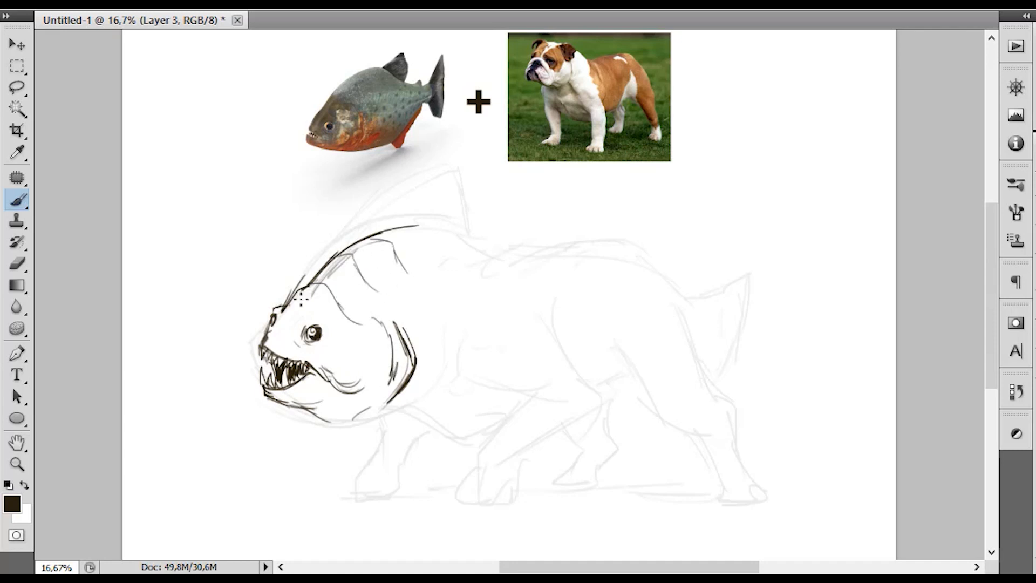
Step: Draw the ragged dorsal fin with its rays and the back contour sloping down behind it
mouse_move(385, 237)
left_mouse_down()
mouse_move(420, 226)
mouse_move(435, 193)
mouse_move(465, 196)
mouse_move(471, 213)
left_mouse_up()
mouse_move(402, 230)
left_mouse_down()
mouse_move(437, 203)
mouse_move(465, 208)
mouse_move(491, 263)
left_mouse_up()
left_click_drag(479, 355, 474, 321)
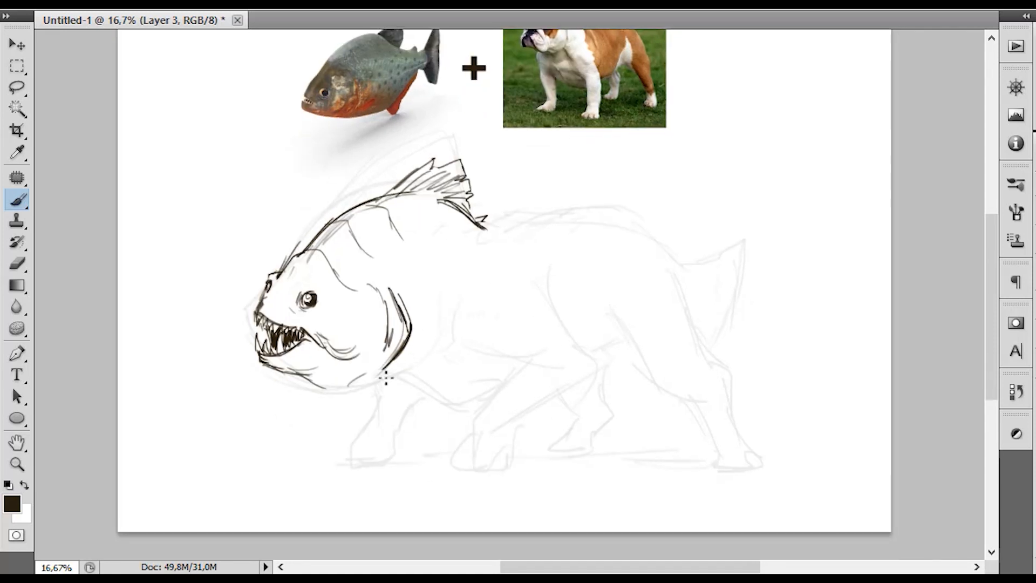
Step: Draw the body fold behind the gill cover and add small scale marks along it
left_click_drag(397, 371, 445, 346)
left_click_drag(465, 294, 456, 329)
mouse_move(410, 364)
left_mouse_down()
mouse_move(492, 313)
mouse_move(414, 361)
left_mouse_up()
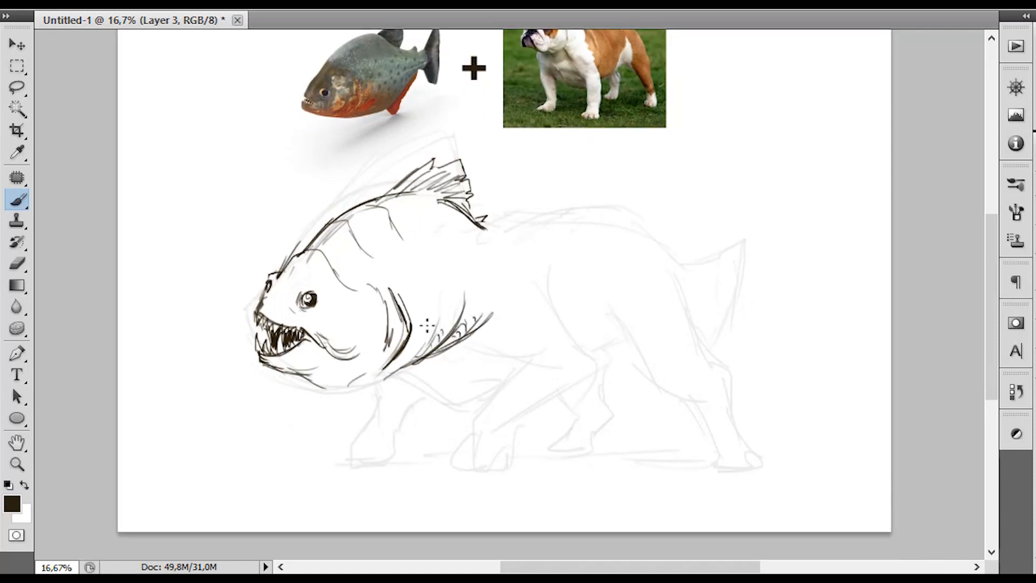
Step: Draw the underside from jaw to belly, shade the belly edge and add a curved shoulder crease
left_click_drag(323, 385, 462, 396)
left_click_drag(380, 395, 438, 410)
mouse_move(321, 385)
left_mouse_down()
mouse_move(402, 396)
mouse_move(301, 381)
mouse_move(386, 378)
mouse_move(303, 374)
left_mouse_up()
key("e")
key("b")
mouse_move(421, 400)
left_mouse_down()
mouse_move(470, 386)
mouse_move(431, 409)
mouse_move(475, 397)
mouse_move(438, 410)
left_mouse_up()
mouse_move(490, 382)
left_mouse_down()
mouse_move(450, 416)
mouse_move(411, 385)
mouse_move(445, 385)
left_mouse_up()
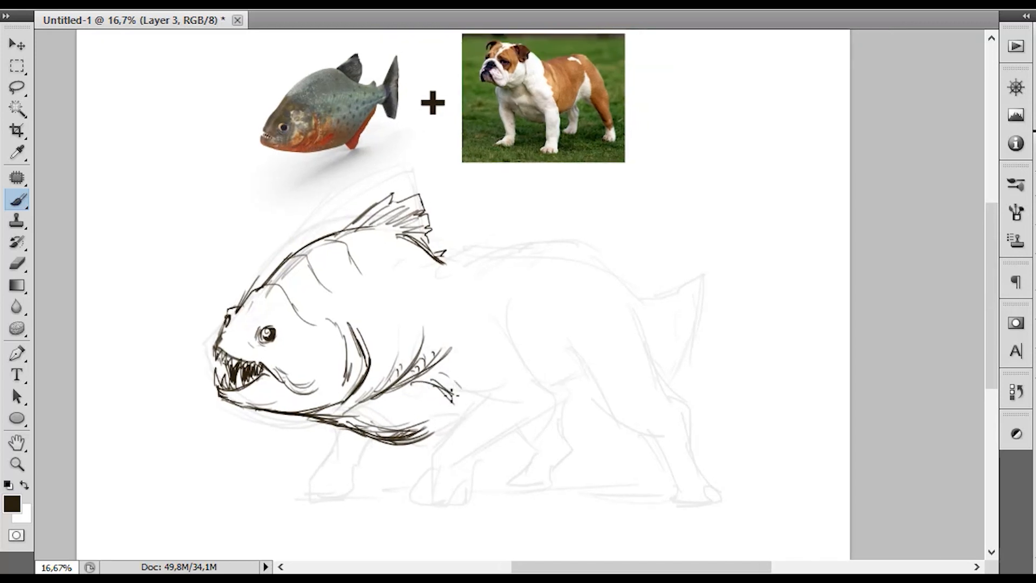
Step: Draw the pointed fin behind the shoulder with its rays, and add hatching to the dorsal fin
left_click_drag(508, 360, 520, 376)
left_click_drag(528, 367, 511, 315)
mouse_move(443, 290)
left_mouse_down()
mouse_move(496, 209)
mouse_move(468, 255)
mouse_move(479, 272)
left_mouse_up()
left_click_drag(497, 215, 486, 251)
left_click_drag(497, 241, 470, 285)
left_click_drag(491, 221, 460, 267)
left_click_drag(401, 154, 377, 163)
left_click_drag(399, 143, 352, 161)
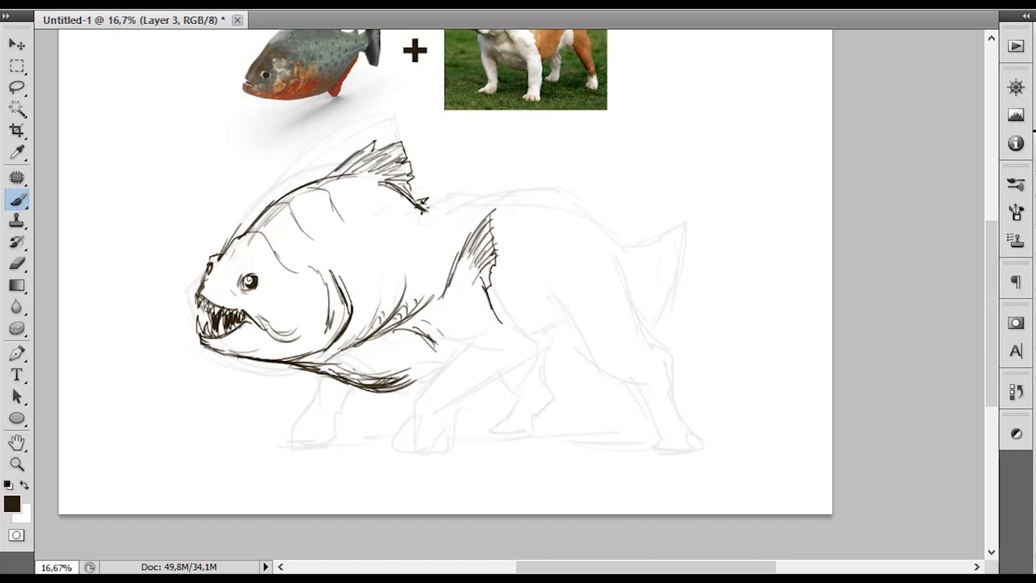
left_click_drag(488, 258, 469, 286)
left_click_drag(467, 241, 452, 275)
Step: Draw the near front leg down to the elbow and forearm, with a hatched fin along the forearm's back edge
left_click_drag(498, 308, 517, 333)
scroll(518, 324, "down", 1)
mouse_move(508, 275)
left_mouse_down()
mouse_move(530, 304)
mouse_move(503, 328)
left_mouse_up()
mouse_move(448, 296)
left_mouse_down()
mouse_move(480, 289)
mouse_move(483, 278)
mouse_move(453, 314)
left_mouse_up()
mouse_move(461, 299)
left_mouse_down()
mouse_move(454, 315)
mouse_move(481, 288)
mouse_move(456, 309)
left_mouse_up()
left_click_drag(537, 284, 488, 319)
mouse_move(499, 305)
left_mouse_down()
mouse_move(487, 320)
mouse_move(546, 292)
mouse_move(537, 296)
left_mouse_up()
left_click_drag(536, 289, 519, 309)
left_click_drag(519, 300, 510, 318)
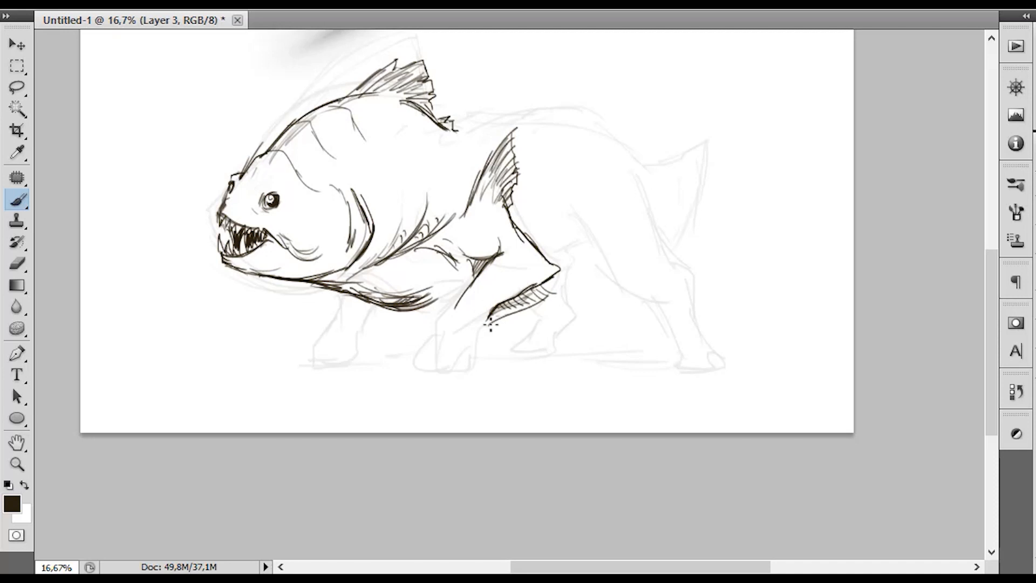
Step: Draw the near front leg's lower part and toed paw, and complete the edge of the forearm fin
left_click_drag(485, 326, 518, 281)
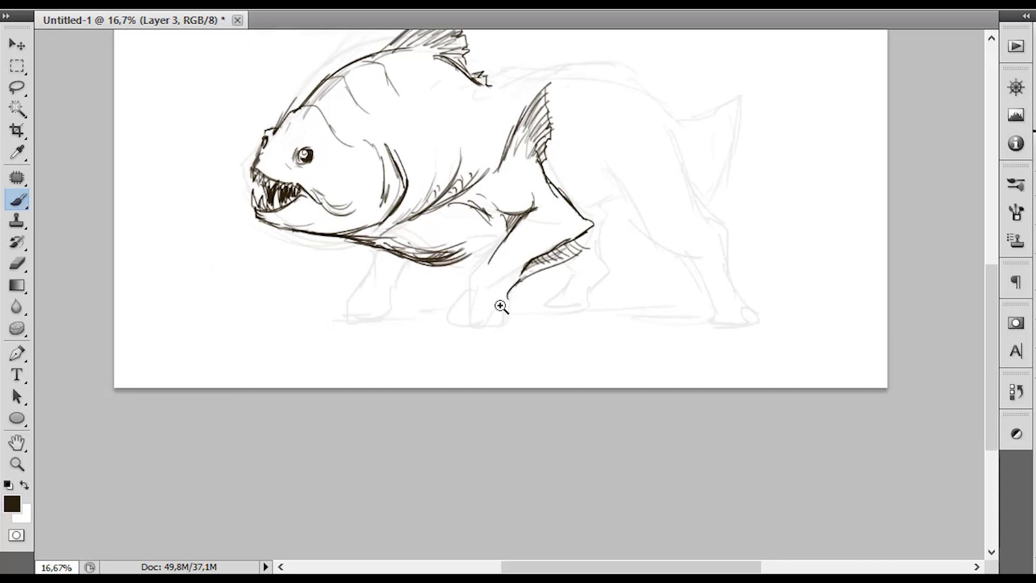
scroll(502, 304, "up", 1)
mouse_move(489, 244)
left_mouse_down()
mouse_move(433, 321)
mouse_move(486, 314)
mouse_move(487, 334)
mouse_move(516, 306)
mouse_move(499, 333)
mouse_move(440, 324)
mouse_move(408, 556)
mouse_move(473, 338)
mouse_move(496, 343)
left_mouse_up()
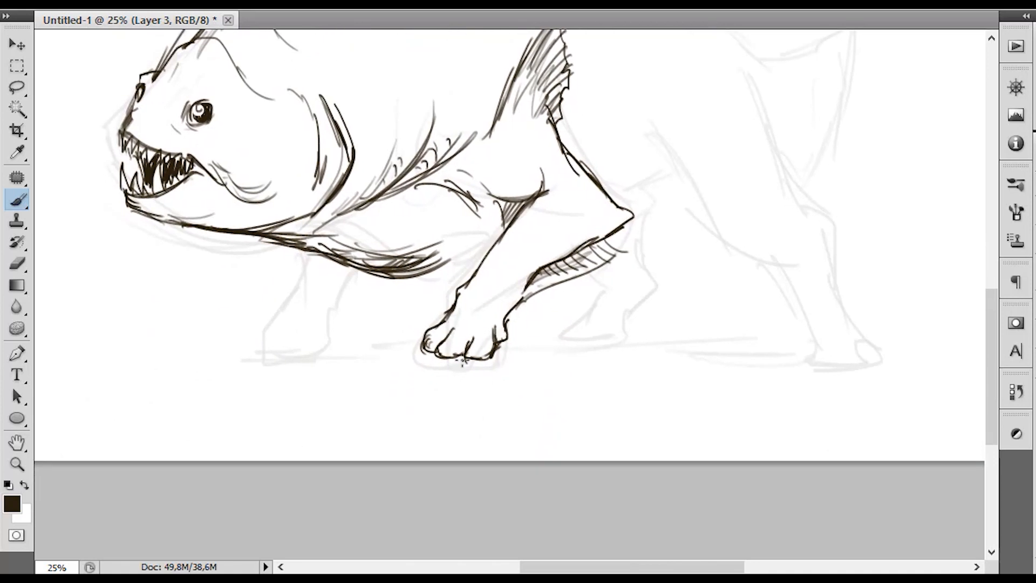
mouse_move(452, 307)
left_mouse_down()
mouse_move(425, 324)
mouse_move(433, 337)
left_mouse_up()
left_click_drag(606, 238, 634, 249)
mouse_move(635, 249)
left_mouse_down()
mouse_move(615, 260)
mouse_move(718, 253)
left_mouse_up()
Step: Draw the far front leg below the chest with its toed paw and a small fin behind it
left_click_drag(464, 264, 447, 278)
left_click_drag(392, 238, 399, 282)
left_click_drag(462, 264, 444, 281)
left_click_drag(397, 243, 389, 311)
mouse_move(445, 281)
left_mouse_down()
mouse_move(417, 356)
mouse_move(376, 346)
left_mouse_up()
mouse_move(388, 309)
left_mouse_down()
mouse_move(371, 327)
mouse_move(381, 346)
left_mouse_up()
mouse_move(370, 336)
left_mouse_down()
mouse_move(400, 342)
mouse_move(386, 329)
mouse_move(430, 345)
left_mouse_up()
mouse_move(415, 327)
left_mouse_down()
mouse_move(412, 340)
mouse_move(432, 346)
left_mouse_up()
mouse_move(462, 267)
left_mouse_down()
mouse_move(443, 294)
mouse_move(447, 278)
left_mouse_up()
Step: Shade the chest and belly and extend the belly contour up to the near front leg
mouse_move(404, 244)
left_mouse_down()
mouse_move(393, 277)
mouse_move(446, 258)
left_mouse_up()
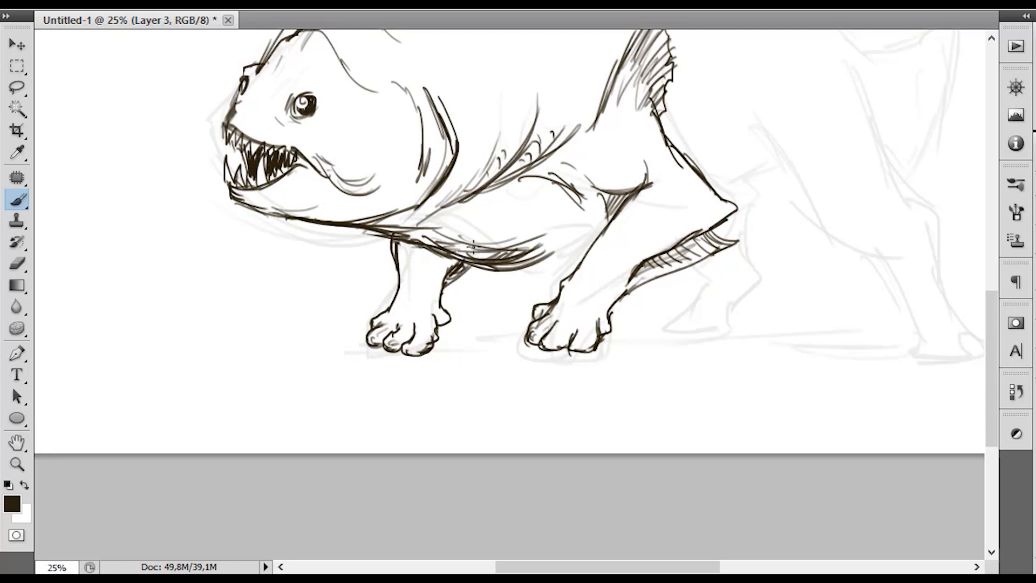
left_click_drag(528, 268, 573, 240)
left_click_drag(549, 258, 607, 225)
mouse_move(550, 262)
left_mouse_down()
mouse_move(601, 227)
mouse_move(547, 250)
left_mouse_up()
left_click_drag(581, 212, 558, 247)
mouse_move(595, 211)
left_mouse_down()
mouse_move(567, 240)
mouse_move(377, 219)
left_mouse_up()
left_click_drag(440, 178, 410, 215)
Step: Add a cheek line, a lateral line with segment lines along the upper back, and hatching on the body side
key("ctrl+minus")
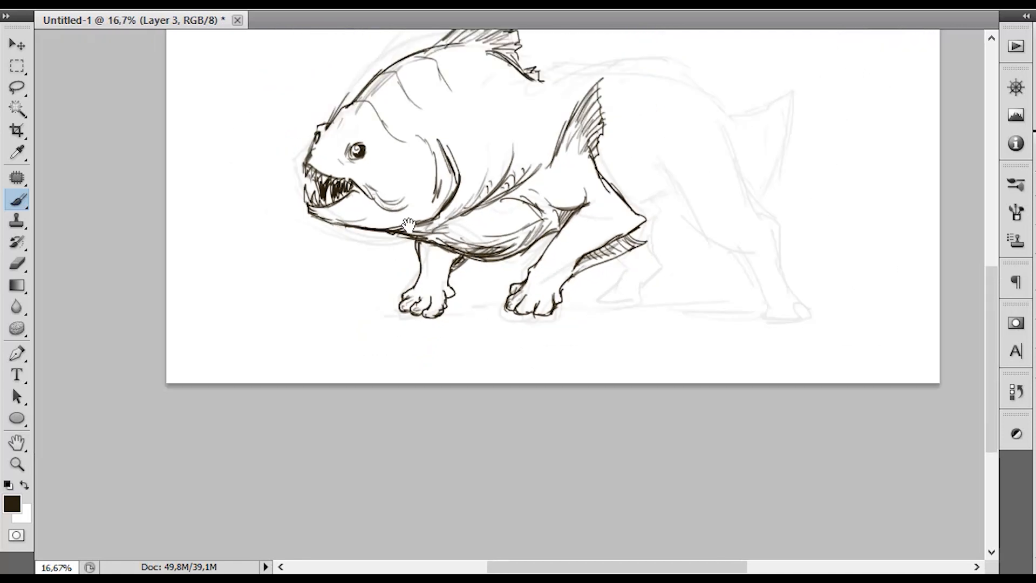
mouse_move(371, 172)
left_mouse_down()
mouse_move(381, 220)
mouse_move(453, 201)
left_mouse_up()
left_click_drag(407, 229, 458, 200)
left_click_drag(433, 158, 418, 175)
mouse_move(425, 168)
left_mouse_down()
mouse_move(486, 139)
mouse_move(448, 152)
left_mouse_up()
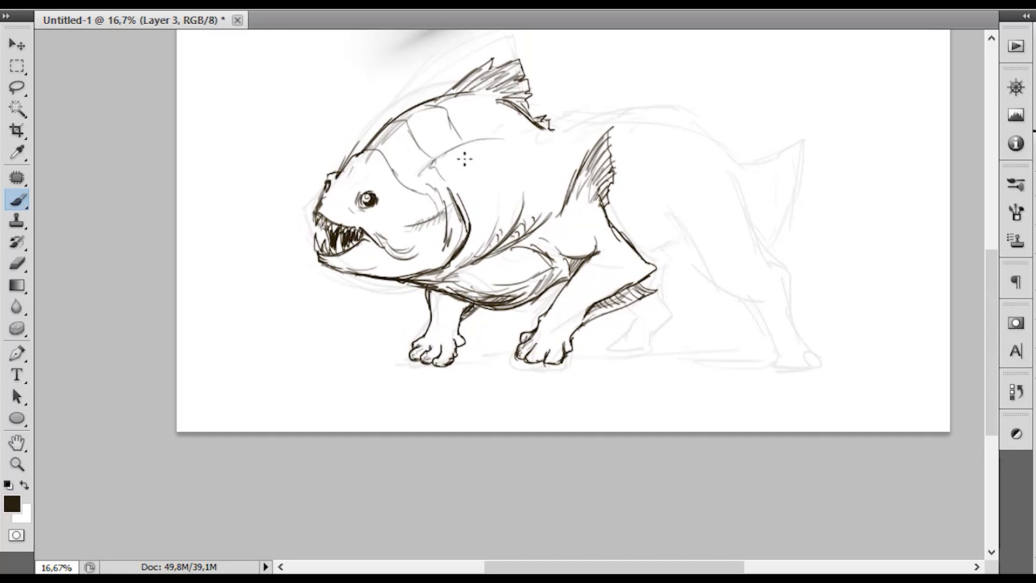
mouse_move(477, 104)
left_mouse_down()
mouse_move(498, 142)
mouse_move(536, 135)
mouse_move(525, 135)
left_mouse_up()
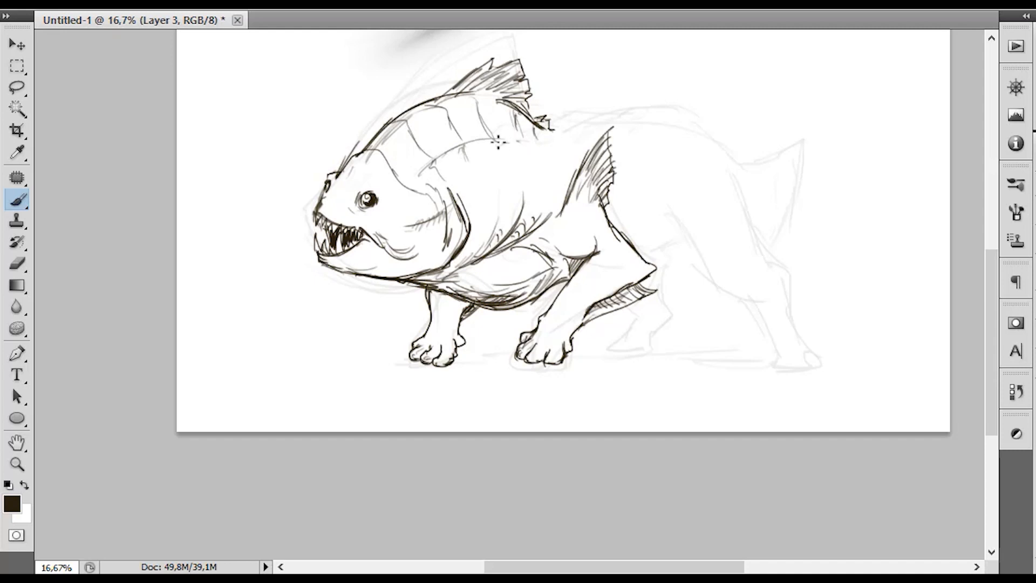
mouse_move(483, 224)
left_mouse_down()
mouse_move(537, 173)
mouse_move(523, 175)
left_mouse_up()
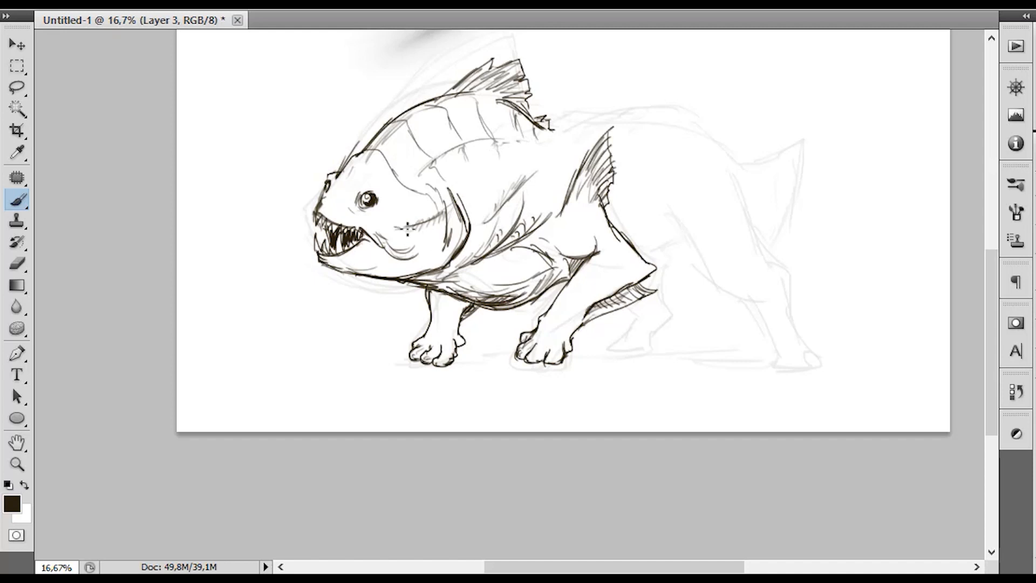
Step: Erase part of the cheek line behind the mouth and rework the strokes there
key("e")
left_click_drag(429, 222, 405, 221)
key("v")
key("b")
mouse_move(489, 230)
left_mouse_down()
mouse_move(469, 209)
mouse_move(455, 226)
left_mouse_up()
Step: Draw the back contour behind the dorsal fin with a low dark ridge along it
mouse_move(552, 132)
left_mouse_down()
mouse_move(558, 146)
mouse_move(591, 135)
left_mouse_up()
mouse_move(591, 134)
left_mouse_down()
mouse_move(532, 255)
mouse_move(557, 251)
mouse_move(576, 262)
left_mouse_up()
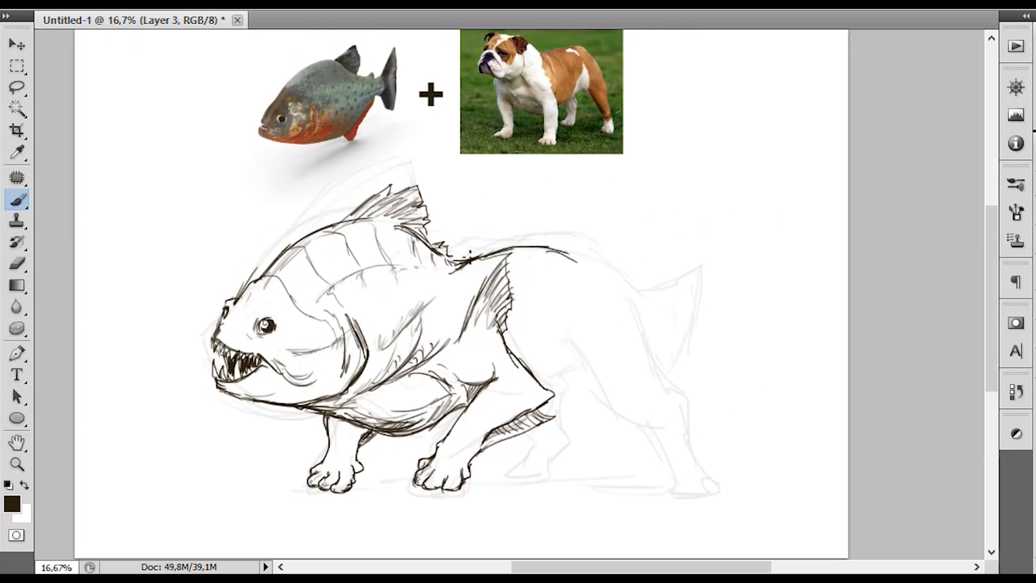
mouse_move(456, 259)
left_mouse_down()
mouse_move(528, 244)
mouse_move(555, 209)
left_mouse_up()
Step: Shade the area behind the far front leg and draw a ground shadow between the front paws
mouse_move(458, 282)
left_mouse_down()
mouse_move(489, 272)
mouse_move(476, 294)
mouse_move(481, 247)
mouse_move(491, 253)
mouse_move(453, 281)
left_mouse_up()
left_click_drag(365, 390, 363, 404)
left_click_drag(377, 392, 367, 408)
mouse_move(388, 452)
left_mouse_down()
mouse_move(408, 319)
mouse_move(451, 314)
mouse_move(442, 306)
left_mouse_up()
left_click_drag(452, 312, 401, 311)
left_click_drag(408, 308, 393, 312)
Step: Add small spots to the near front leg, segment lines to the belly and hatching under the lower jaw
left_click_drag(497, 278, 496, 286)
left_click(497, 294)
left_click(511, 268)
left_click(519, 262)
left_click_drag(530, 250, 528, 255)
left_click_drag(427, 219, 421, 241)
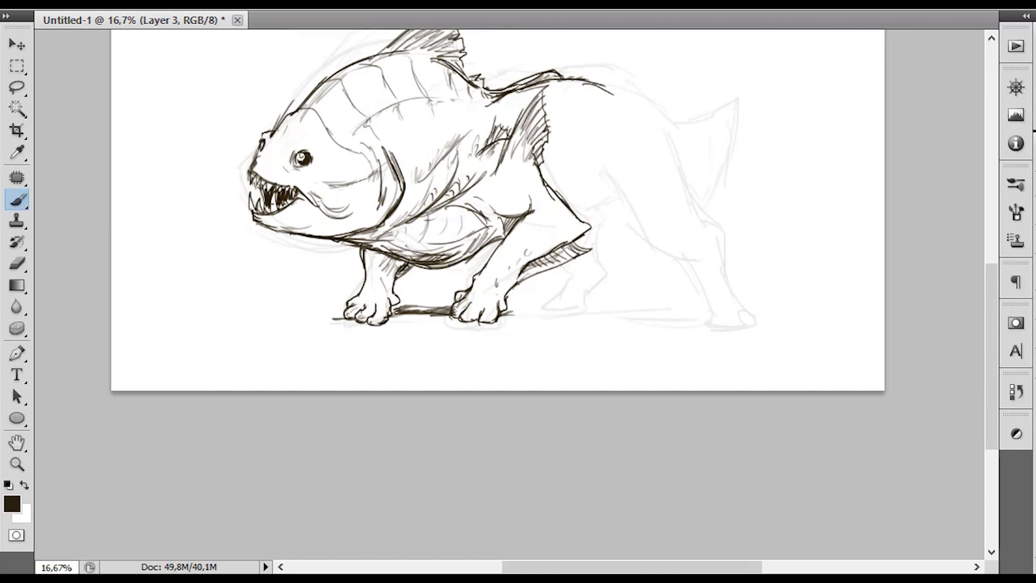
left_click_drag(266, 218, 334, 227)
Step: Draw the rump, flank and near hind thigh, including the belly line between the legs
left_click_drag(329, 163, 375, 329)
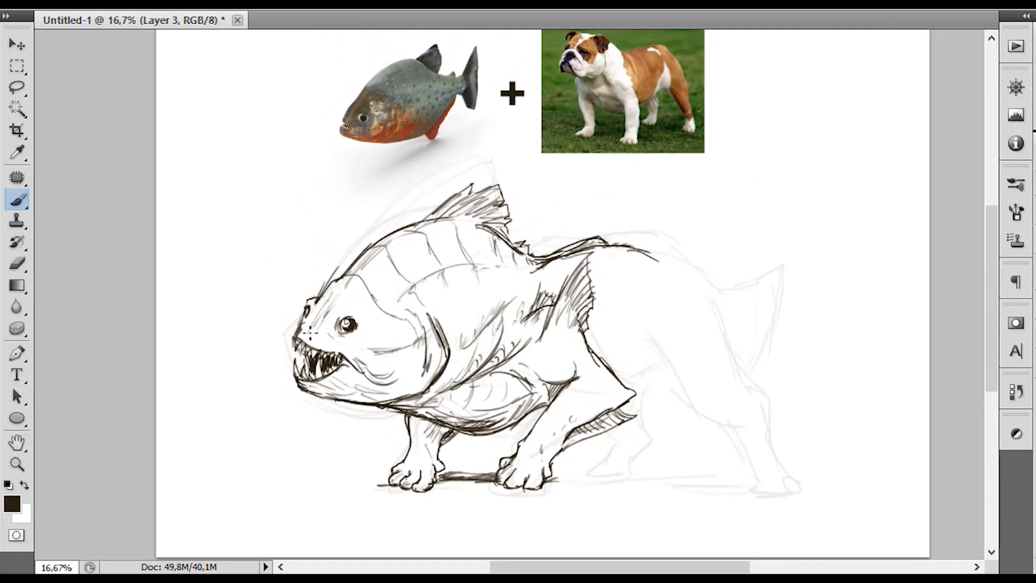
left_click_drag(598, 332, 516, 279)
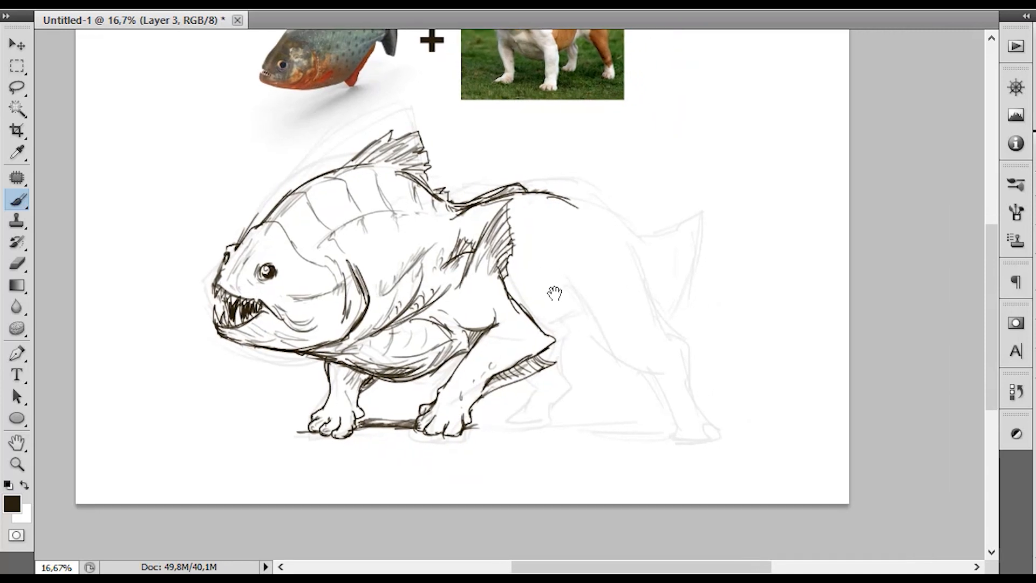
mouse_move(572, 308)
left_mouse_down()
mouse_move(464, 348)
mouse_move(476, 334)
mouse_move(468, 316)
left_mouse_up()
left_click_drag(465, 272, 453, 340)
left_click_drag(406, 313, 427, 343)
left_click_drag(469, 315, 466, 345)
left_click_drag(472, 344, 513, 380)
mouse_move(518, 280)
left_mouse_down()
mouse_move(537, 335)
mouse_move(523, 289)
mouse_move(537, 335)
left_mouse_up()
mouse_move(466, 233)
left_mouse_down()
mouse_move(503, 252)
mouse_move(524, 242)
mouse_move(525, 253)
mouse_move(570, 272)
mouse_move(547, 339)
left_mouse_up()
Step: Draw the forked fish tail at the rump with its fin rays
left_click_drag(529, 265, 567, 246)
mouse_move(537, 268)
left_mouse_down()
mouse_move(569, 253)
mouse_move(546, 276)
mouse_move(522, 277)
mouse_move(546, 304)
mouse_move(530, 291)
mouse_move(546, 327)
mouse_move(539, 295)
left_mouse_up()
left_click_drag(558, 308, 540, 294)
mouse_move(551, 330)
left_mouse_down()
mouse_move(531, 272)
mouse_move(537, 316)
left_mouse_up()
left_click_drag(520, 248, 534, 290)
Step: Draw the near hind leg's lower part and toed paw, and the far hind leg behind the forearm fin
mouse_move(527, 267)
left_mouse_down()
mouse_move(537, 318)
mouse_move(512, 347)
mouse_move(537, 344)
mouse_move(551, 327)
mouse_move(576, 365)
left_mouse_up()
left_click_drag(521, 351, 557, 384)
mouse_move(521, 346)
left_mouse_down()
mouse_move(552, 391)
mouse_move(585, 395)
mouse_move(574, 331)
mouse_move(544, 333)
mouse_move(567, 333)
mouse_move(570, 348)
mouse_move(558, 339)
mouse_move(587, 336)
left_mouse_up()
key("e")
key("ctrl+z")
key("b")
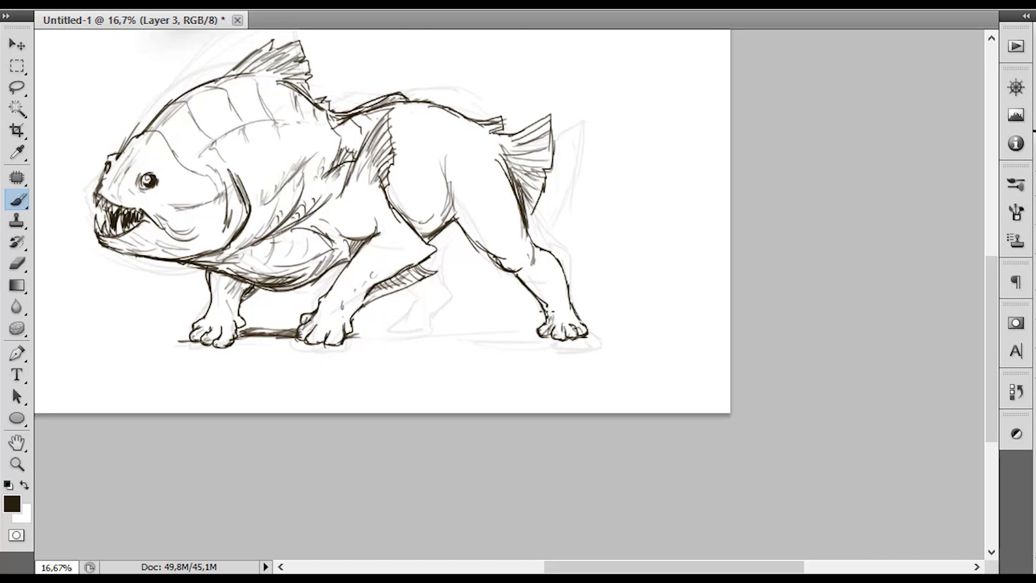
mouse_move(455, 224)
left_mouse_down()
mouse_move(443, 259)
mouse_move(452, 286)
mouse_move(439, 304)
mouse_move(392, 322)
mouse_move(432, 325)
mouse_move(440, 311)
left_mouse_up()
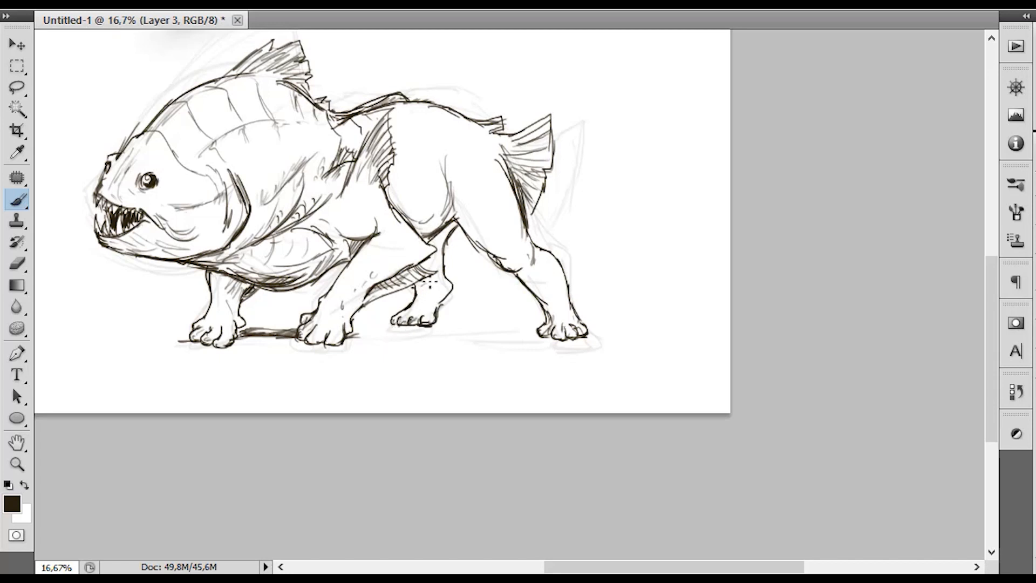
left_click(485, 299, "alt")
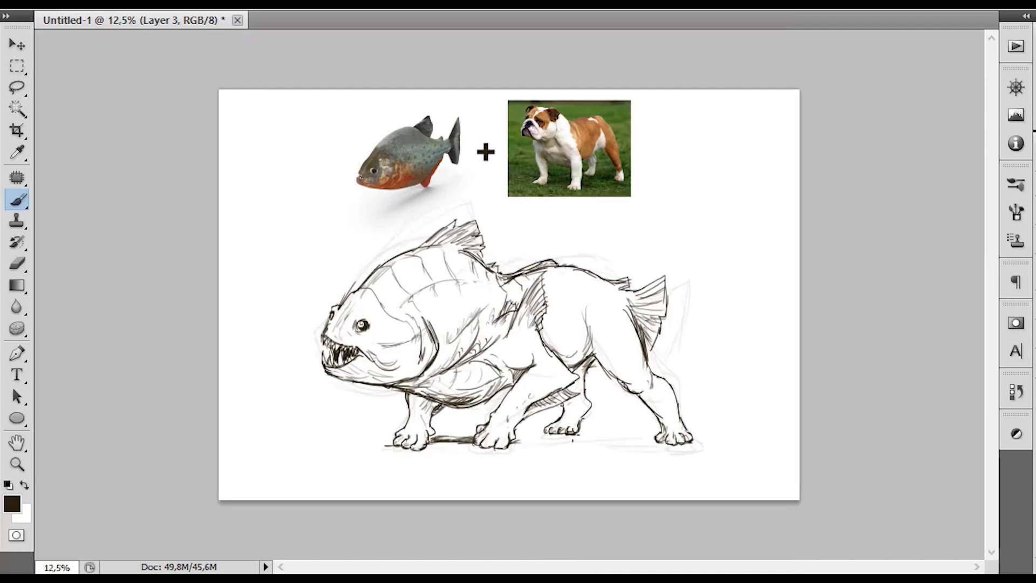
Step: With the rough sketch hidden, draw the ground line beneath the paws and outline irregular coat patches on the flank and thigh
mouse_move(557, 439)
left_mouse_down()
mouse_move(522, 441)
mouse_move(656, 441)
left_mouse_up()
left_click(1033, 260)
mouse_move(665, 438)
left_mouse_down()
mouse_move(589, 438)
mouse_move(652, 444)
left_mouse_up()
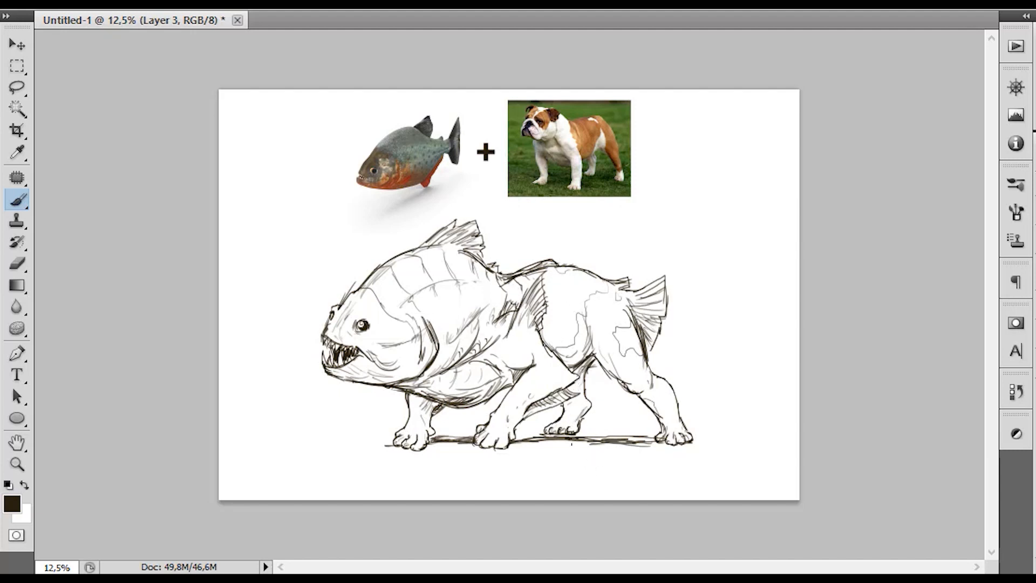
mouse_move(651, 449)
left_mouse_down()
mouse_move(639, 439)
mouse_move(692, 449)
mouse_move(609, 446)
left_mouse_up()
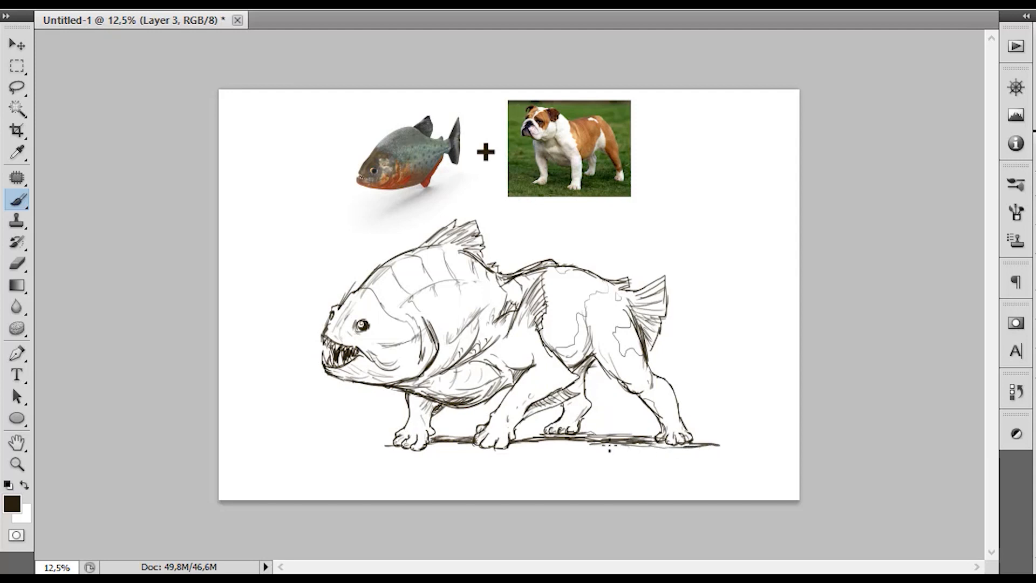
mouse_move(403, 453)
left_mouse_down()
mouse_move(345, 446)
mouse_move(399, 437)
mouse_move(327, 447)
left_mouse_up()
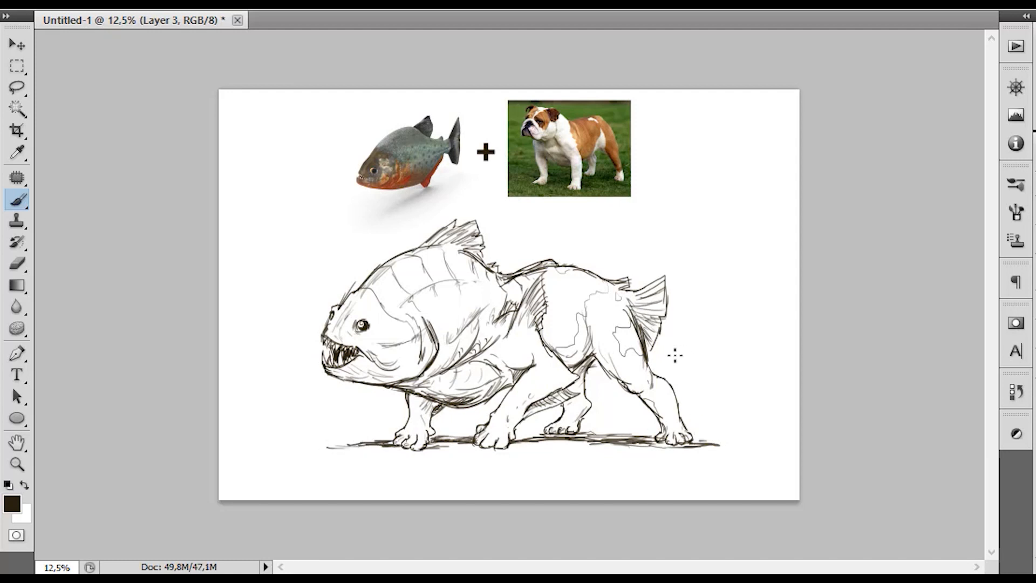
Step: Fill the coat patches on the flank, rump and thigh with grey and tone the back behind the dorsal fin
left_click_drag(621, 335, 636, 351)
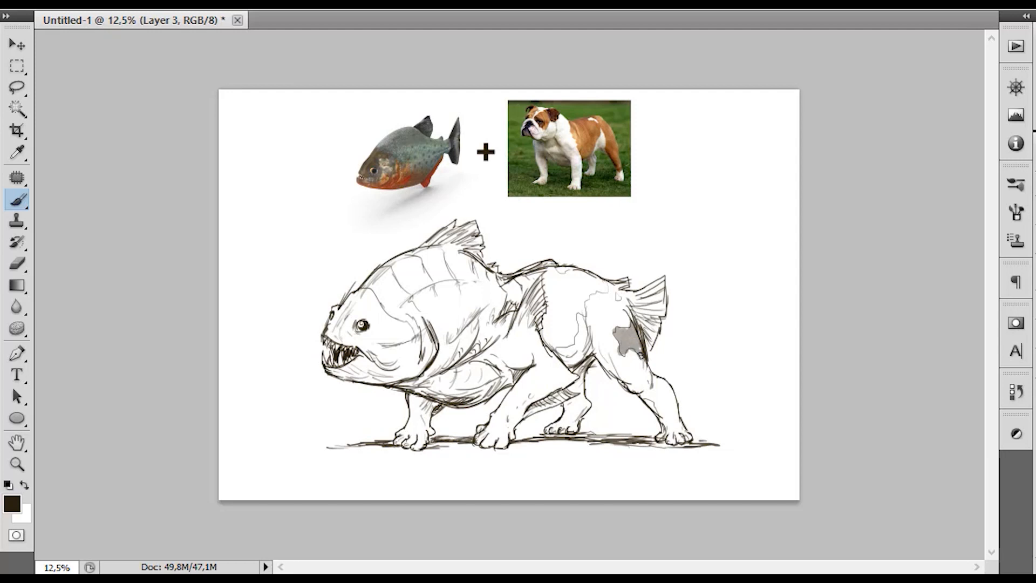
mouse_move(557, 285)
left_mouse_down()
mouse_move(546, 273)
mouse_move(556, 268)
mouse_move(556, 329)
mouse_move(544, 326)
mouse_move(552, 348)
mouse_move(570, 339)
mouse_move(555, 280)
mouse_move(578, 282)
mouse_move(580, 310)
mouse_move(569, 311)
mouse_move(578, 279)
mouse_move(610, 298)
left_mouse_up()
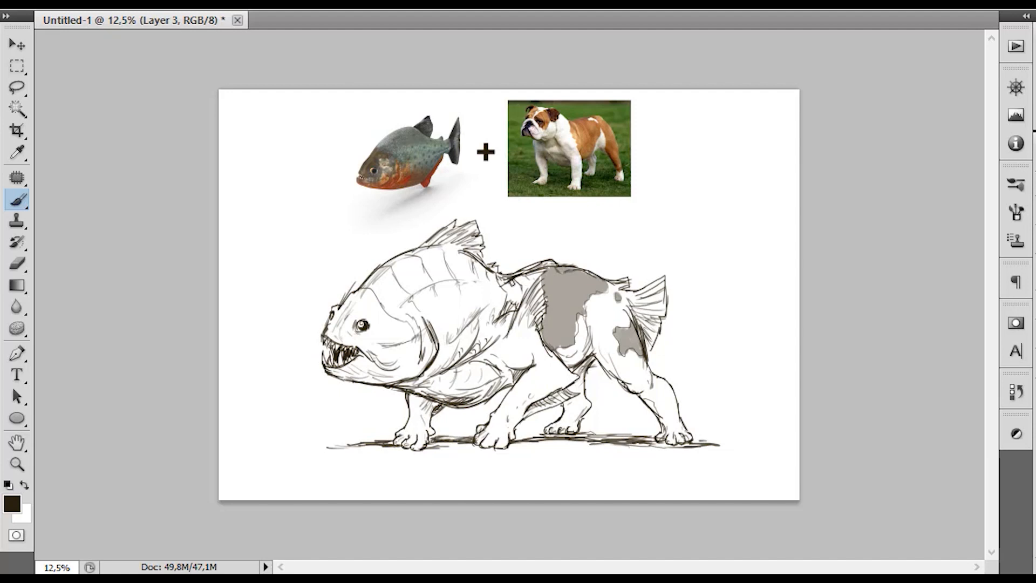
mouse_move(501, 279)
left_mouse_down()
mouse_move(535, 278)
mouse_move(527, 288)
left_mouse_up()
Step: Shade the forehead, back edge, belly, near forearm and far front leg with light grey tones
left_click_drag(365, 294, 329, 331)
left_click_drag(418, 251, 404, 257)
left_click_drag(473, 258, 493, 281)
mouse_move(436, 380)
left_mouse_down()
mouse_move(423, 391)
mouse_move(493, 370)
mouse_move(443, 372)
mouse_move(408, 391)
left_mouse_up()
mouse_move(505, 372)
left_mouse_down()
mouse_move(510, 381)
mouse_move(495, 365)
mouse_move(541, 393)
mouse_move(558, 362)
mouse_move(546, 389)
mouse_move(567, 393)
mouse_move(573, 377)
mouse_move(546, 380)
mouse_move(541, 392)
left_mouse_up()
key("e")
key("b")
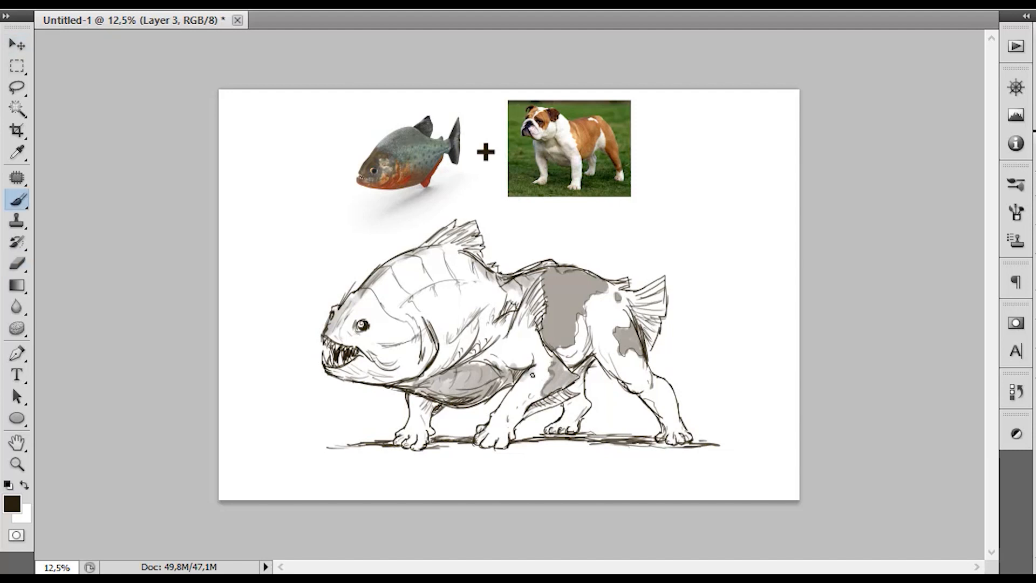
mouse_move(425, 434)
left_mouse_down()
mouse_move(417, 399)
mouse_move(433, 420)
left_mouse_up()
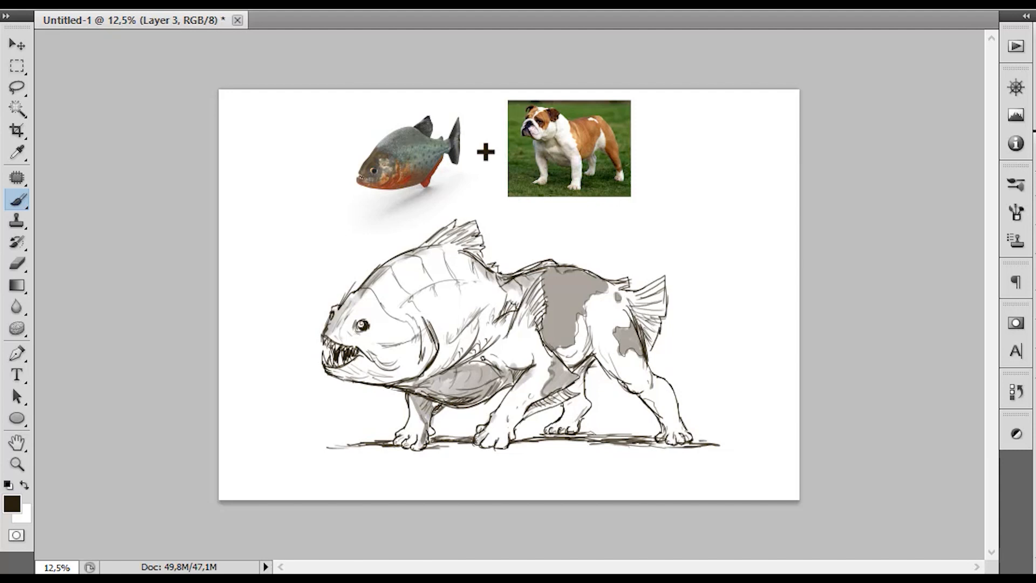
Step: Extend the ground line outward behind the hind paw and in front of the creature
left_click_drag(695, 437, 762, 440)
left_click_drag(371, 441, 287, 445)
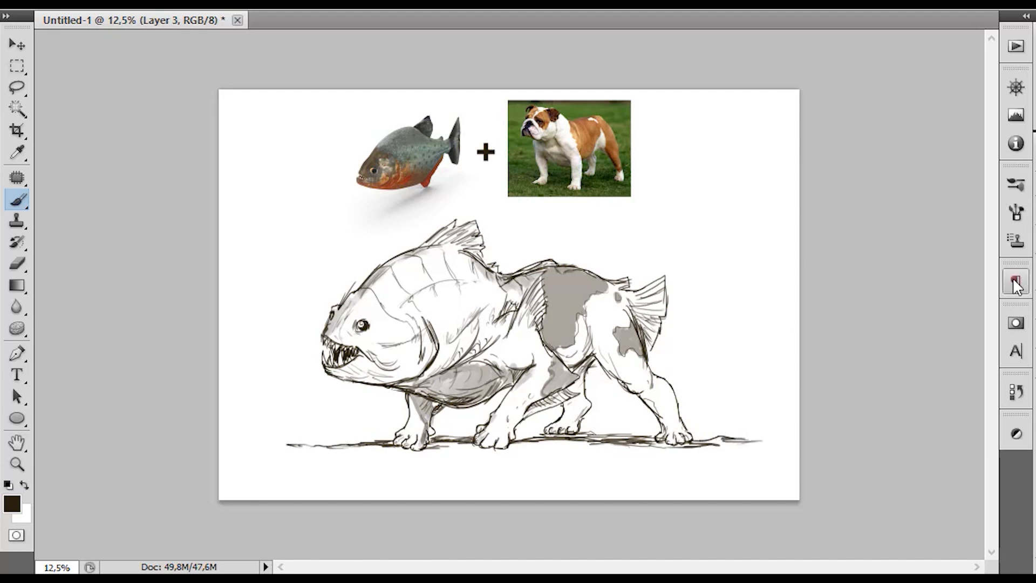
Step: With the reference photos hidden, enlarge the creature drawing slightly and move it up on the canvas
left_click(1033, 332)
key("ctrl+t")
left_click_drag(580, 378, 563, 345)
left_click_drag(745, 419, 756, 425)
left_click_drag(724, 397, 729, 403)
key("Return")
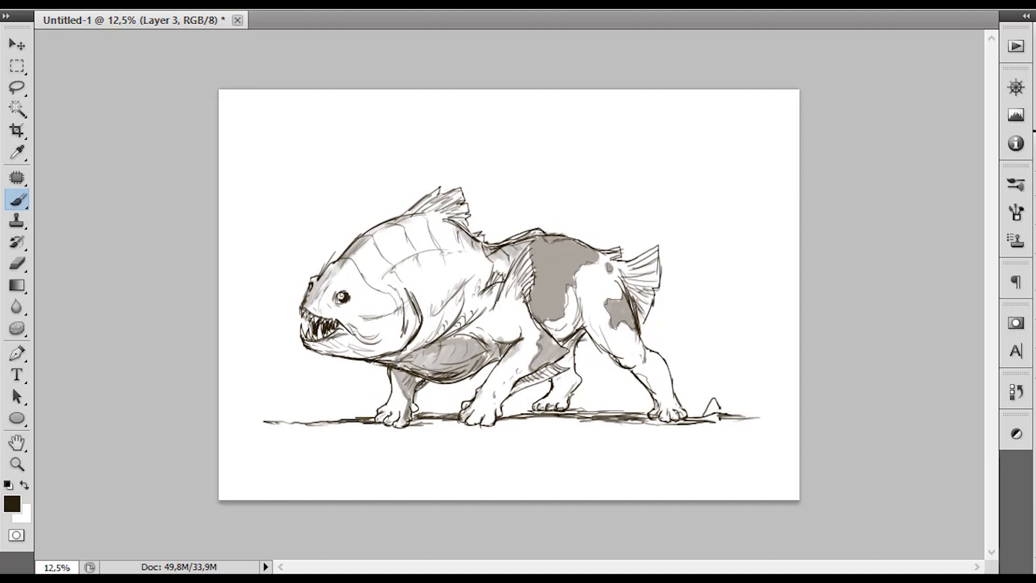
Step: Draw small rocks and the first leaves behind the hind paw, with loose ground strokes beneath the creature
mouse_move(698, 410)
left_mouse_down()
mouse_move(711, 406)
mouse_move(671, 430)
left_mouse_up()
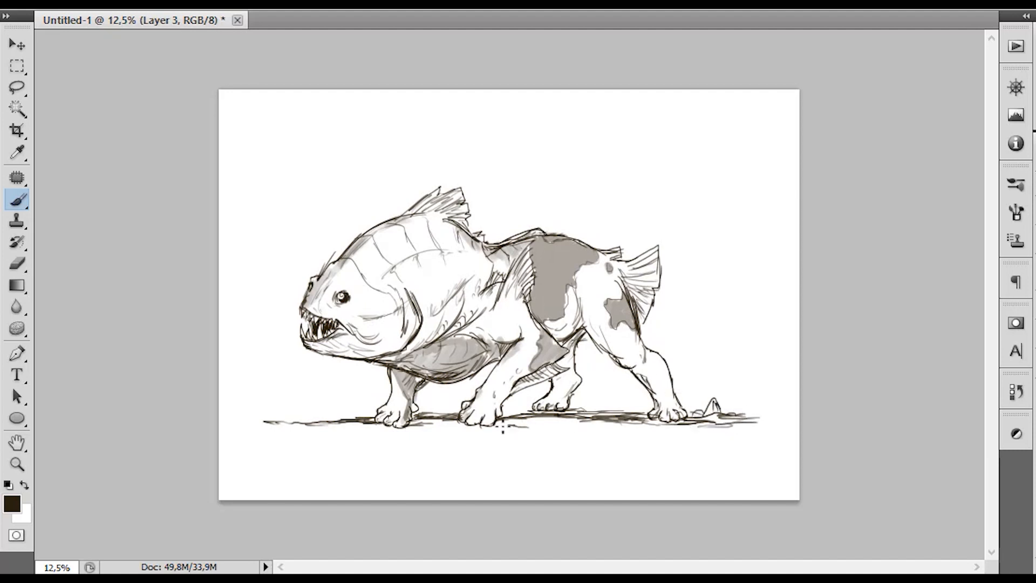
mouse_move(730, 391)
left_mouse_down()
mouse_move(700, 374)
mouse_move(748, 367)
mouse_move(748, 381)
mouse_move(753, 373)
left_mouse_up()
left_click_drag(728, 398, 722, 389)
Step: Draw a grass clump ahead of the front paws, small blades between the front legs and extra ground strokes
key("ctrl+plus")
left_click_drag(268, 427, 300, 424)
mouse_move(294, 453)
left_mouse_down()
mouse_move(309, 417)
mouse_move(319, 435)
left_mouse_up()
mouse_move(297, 433)
left_mouse_down()
mouse_move(313, 418)
mouse_move(301, 441)
left_mouse_up()
left_click_drag(325, 435, 306, 444)
mouse_move(273, 454)
left_mouse_down()
mouse_move(262, 440)
mouse_move(234, 447)
mouse_move(264, 449)
left_mouse_up()
left_click_drag(245, 426, 267, 440)
left_click_drag(419, 433, 475, 462)
mouse_move(470, 446)
left_mouse_down()
mouse_move(462, 470)
mouse_move(357, 462)
left_mouse_up()
left_click_drag(356, 394, 359, 413)
left_click_drag(289, 434, 272, 402)
left_click_drag(302, 436, 299, 427)
Step: Draw grass blades between the hind legs and a large leafy clump behind the near hind paw
left_click_drag(611, 445, 610, 416)
left_click_drag(615, 445, 627, 411)
left_click_drag(627, 443, 637, 429)
left_click_drag(741, 402, 765, 430)
left_click_drag(831, 456, 838, 396)
mouse_move(841, 445)
left_mouse_down()
mouse_move(867, 386)
mouse_move(835, 444)
left_mouse_up()
key("e")
key("b")
mouse_move(851, 415)
left_mouse_down()
mouse_move(839, 445)
mouse_move(889, 435)
mouse_move(896, 462)
left_mouse_up()
Step: Draw a tuft of tall grass at the end of the ground line in front of the creature
mouse_move(193, 451)
left_mouse_down()
mouse_move(180, 410)
mouse_move(196, 397)
left_mouse_up()
mouse_move(209, 448)
left_mouse_down()
mouse_move(203, 402)
mouse_move(211, 449)
left_mouse_up()
mouse_move(227, 428)
left_mouse_down()
mouse_move(220, 453)
mouse_move(178, 458)
left_mouse_up()
mouse_move(172, 444)
left_mouse_down()
mouse_move(162, 464)
mouse_move(141, 462)
left_mouse_up()
Step: Thicken the ground with horizontal strokes from the front grass tuft to beneath the hind legs
left_click_drag(234, 460, 194, 460)
left_click_drag(322, 464, 367, 468)
left_click_drag(434, 465, 409, 468)
mouse_move(426, 463)
left_mouse_down()
mouse_move(460, 471)
mouse_move(596, 454)
left_mouse_up()
left_click_drag(529, 457, 599, 460)
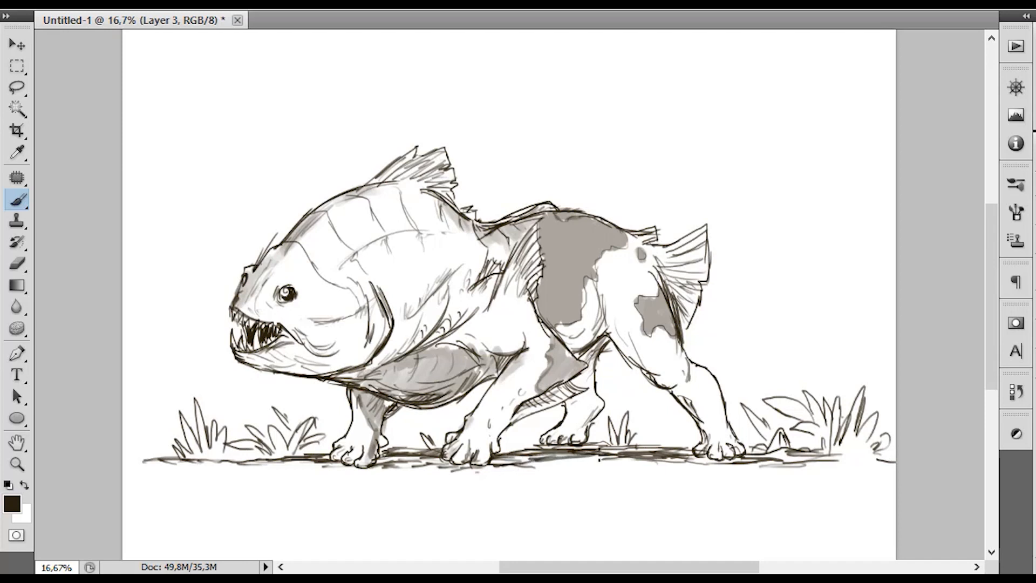
Step: Shade the far hind leg and add ground strokes beneath the rear plants and the front grass
left_click_drag(599, 389, 585, 423)
mouse_move(592, 366)
left_mouse_down()
mouse_move(573, 388)
mouse_move(565, 376)
left_mouse_up()
mouse_move(868, 430)
left_mouse_down()
mouse_move(857, 457)
mouse_move(756, 478)
left_mouse_up()
left_click_drag(317, 465, 264, 468)
Step: Draw low distant hills on both sides of the creature and add small grass blades between the hind legs
mouse_move(126, 364)
left_mouse_down()
mouse_move(164, 352)
mouse_move(241, 370)
left_mouse_up()
left_click_drag(163, 355, 217, 381)
left_click_drag(162, 356, 125, 362)
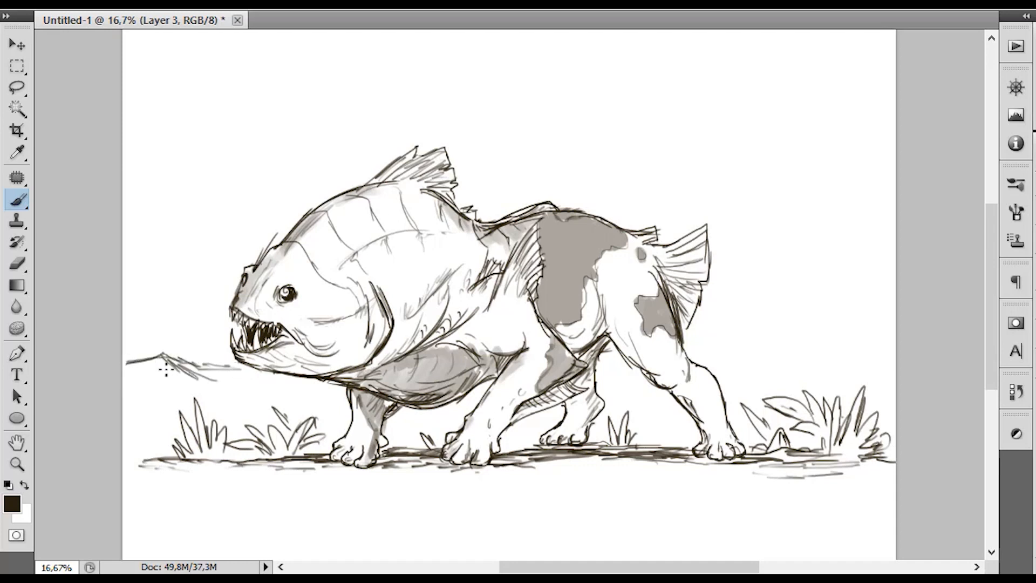
left_click_drag(235, 369, 296, 385)
mouse_move(707, 360)
left_mouse_down()
mouse_move(738, 345)
mouse_move(768, 364)
mouse_move(810, 356)
mouse_move(883, 374)
mouse_move(873, 371)
mouse_move(887, 388)
left_mouse_up()
left_click_drag(643, 442, 665, 435)
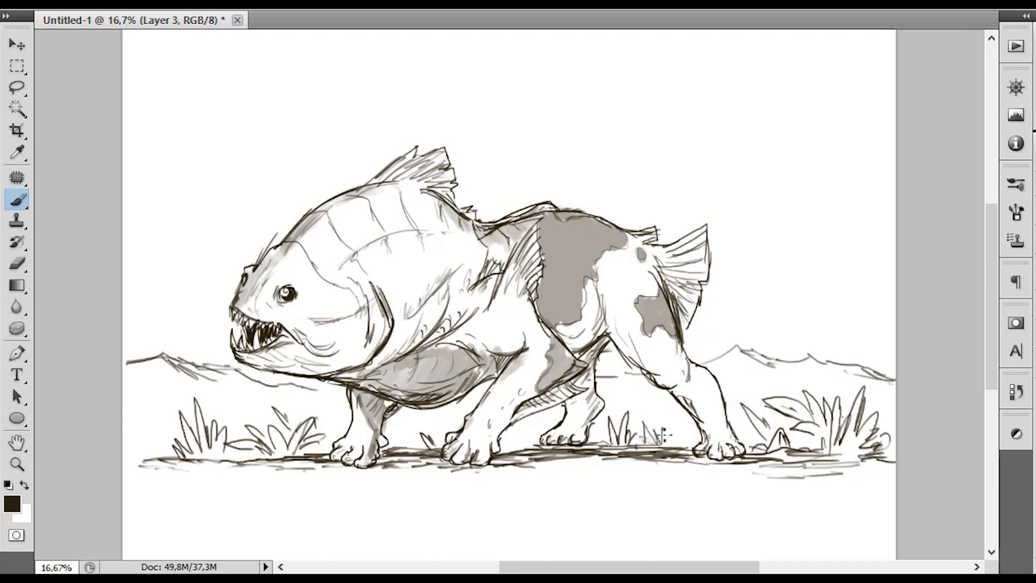
Step: Add strokes along the ground's lower edge and place a faded, flipped copy of the drawing below as a water reflection
key("ctrl+minus")
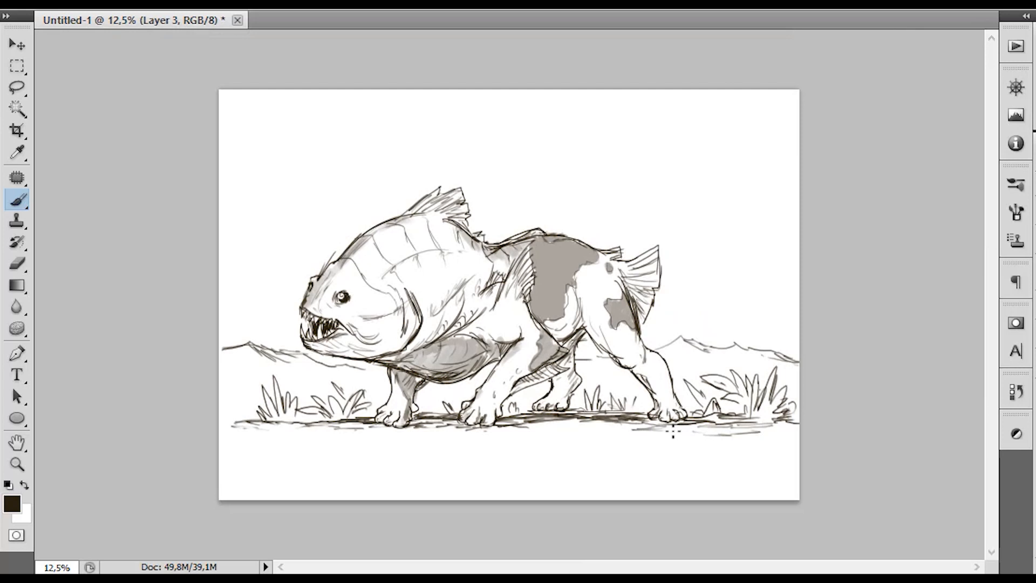
left_click_drag(470, 435, 351, 433)
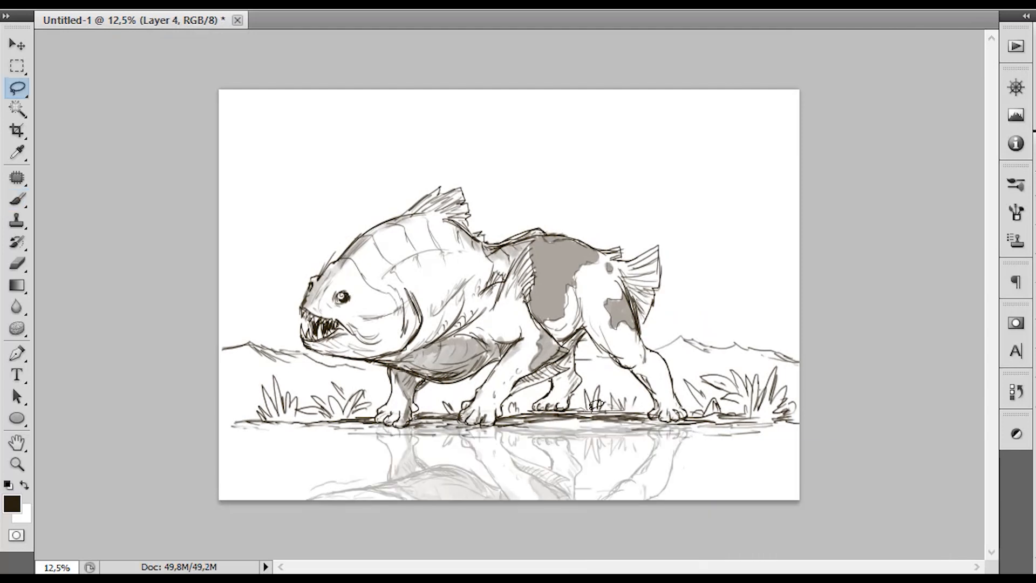
key("v")
key("b")
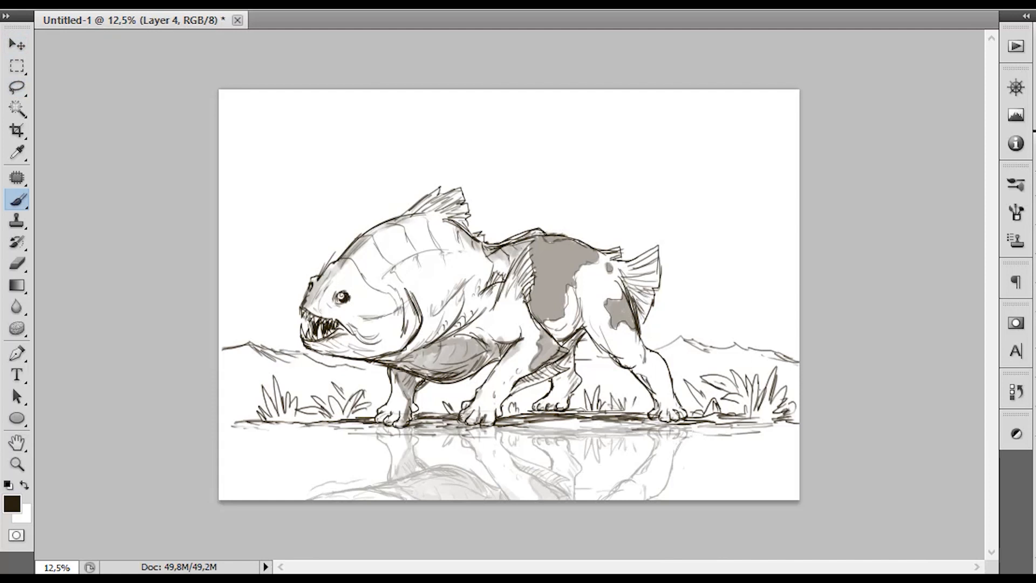
Step: Draw horizontal ripple lines across the water reflection and touch up the shading along the rear of the hind thigh
mouse_move(703, 439)
left_mouse_down()
mouse_move(652, 453)
mouse_move(650, 464)
mouse_move(677, 455)
mouse_move(618, 464)
left_mouse_up()
mouse_move(330, 451)
left_mouse_down()
mouse_move(461, 461)
mouse_move(373, 461)
left_mouse_up()
mouse_move(439, 468)
left_mouse_down()
mouse_move(363, 468)
mouse_move(277, 497)
mouse_move(139, 490)
mouse_move(129, 470)
left_mouse_up()
key("ctrl+plus")
mouse_move(845, 488)
left_mouse_down()
mouse_move(796, 502)
mouse_move(793, 519)
left_mouse_up()
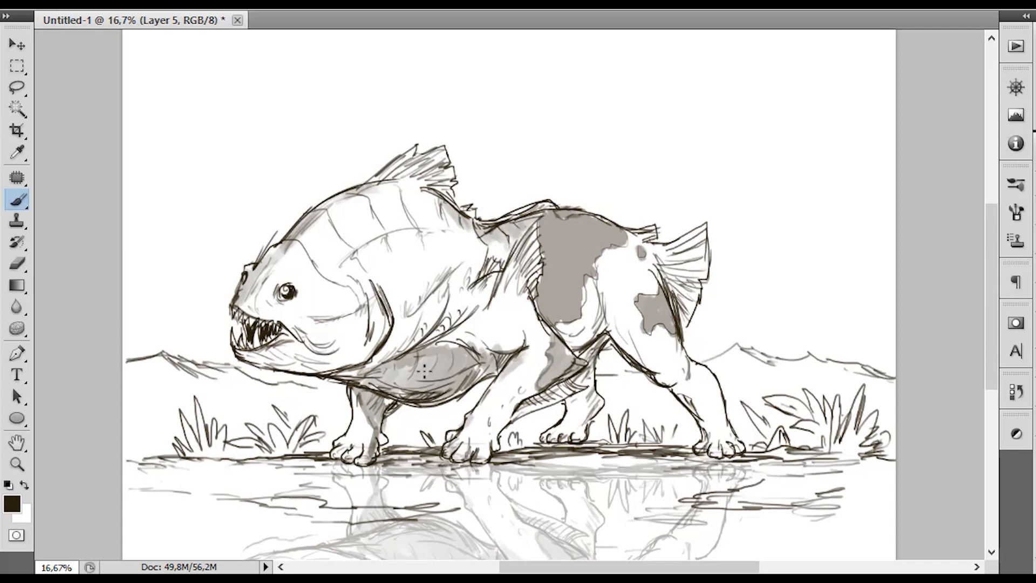
mouse_move(672, 294)
left_mouse_down()
mouse_move(682, 324)
mouse_move(696, 324)
left_mouse_up()
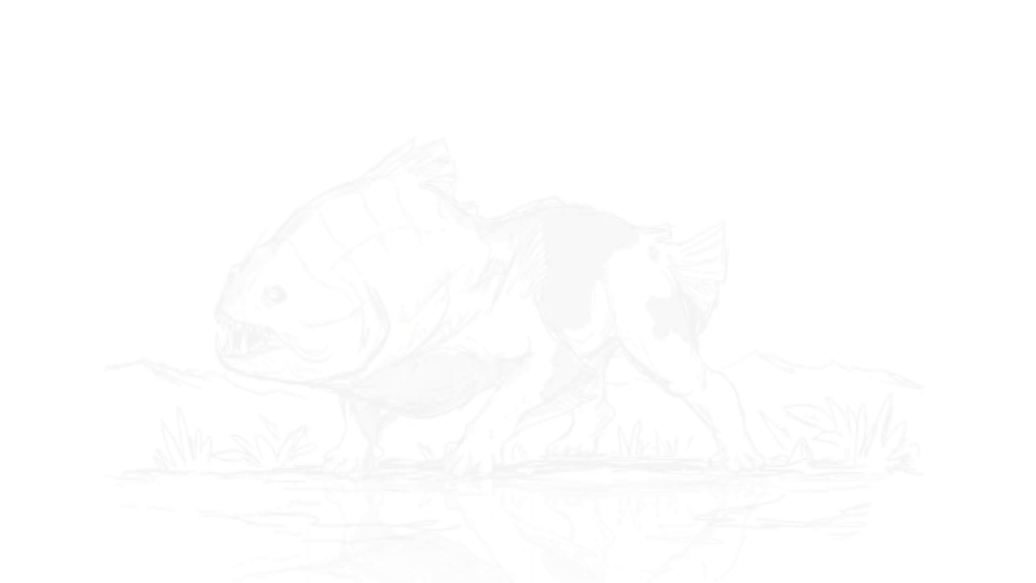